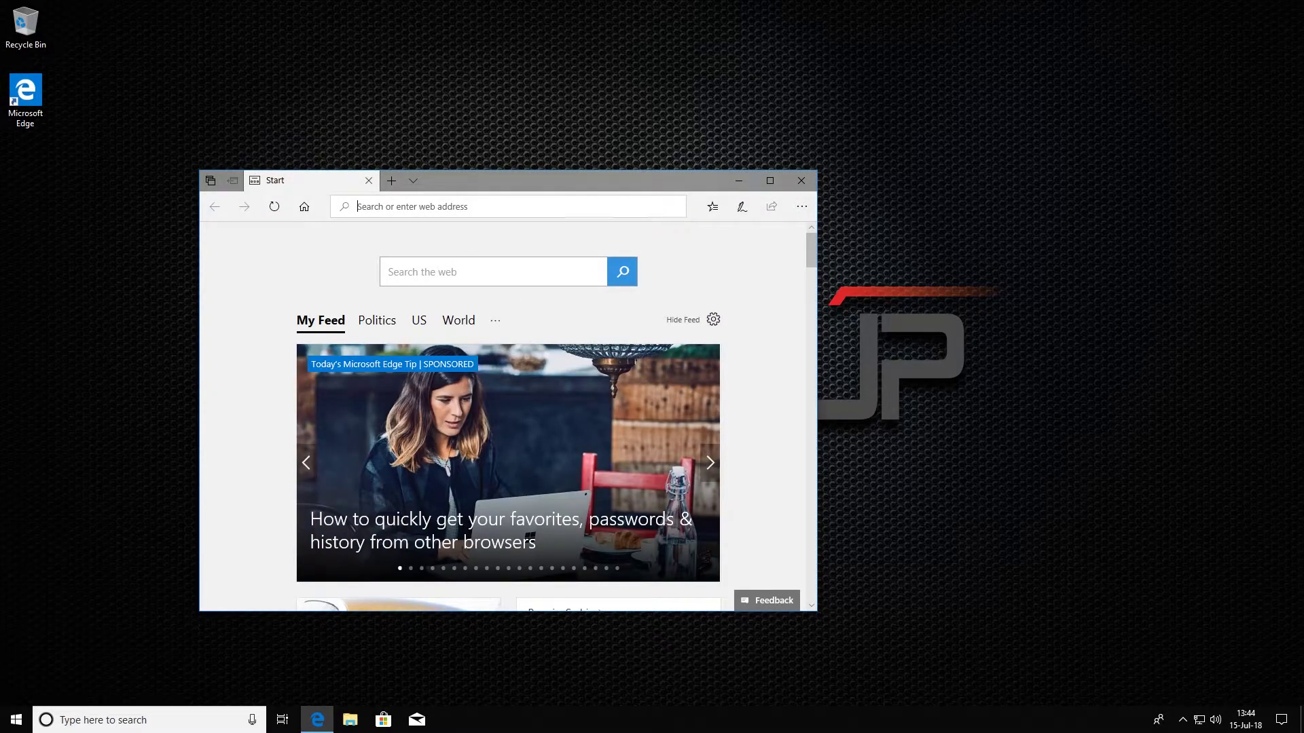
Search the web for "o&o shutup 10" and maximize the browser window.
text(o)
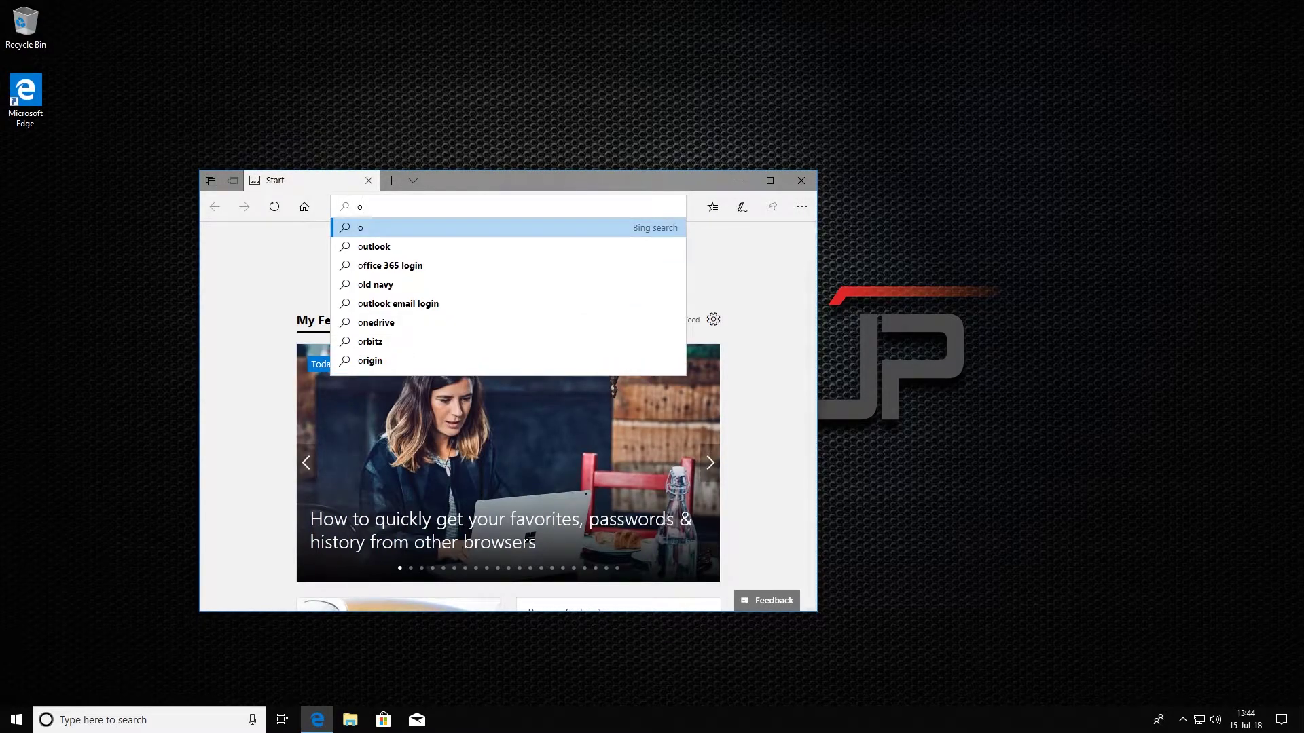
key(BackSpace)
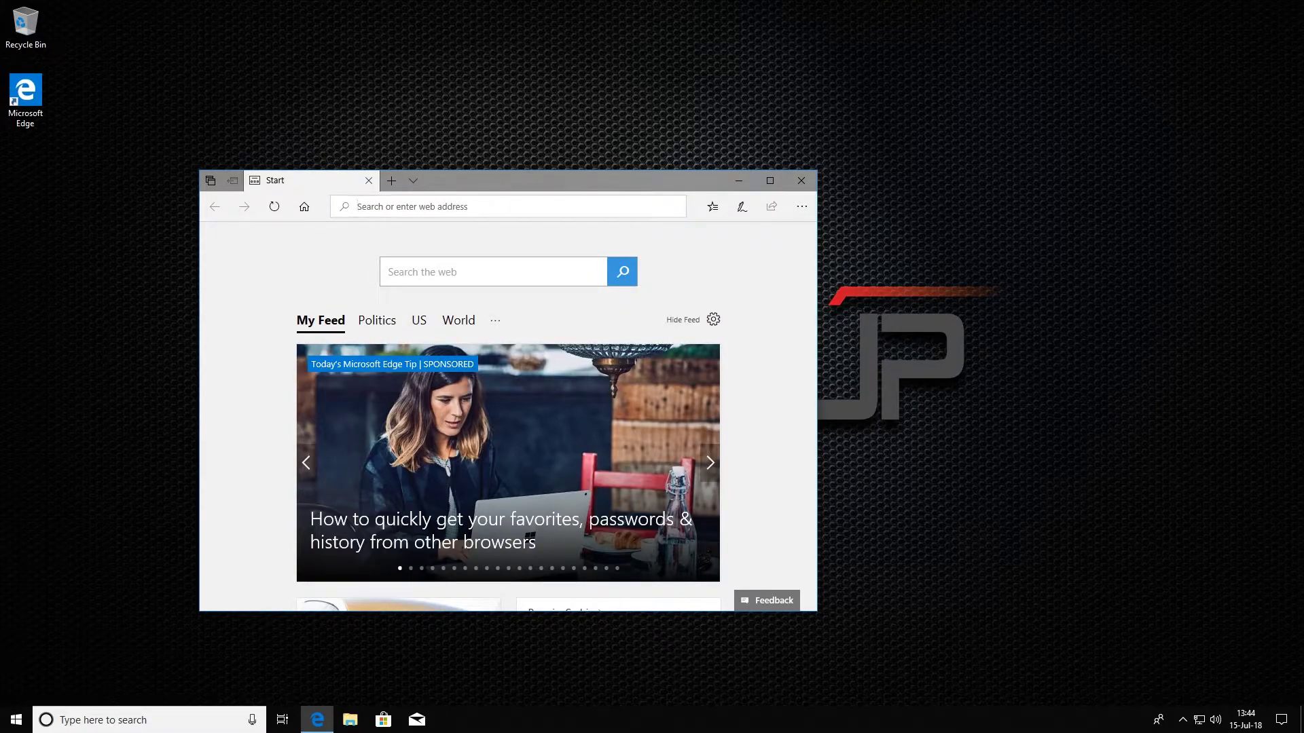
text(o&)
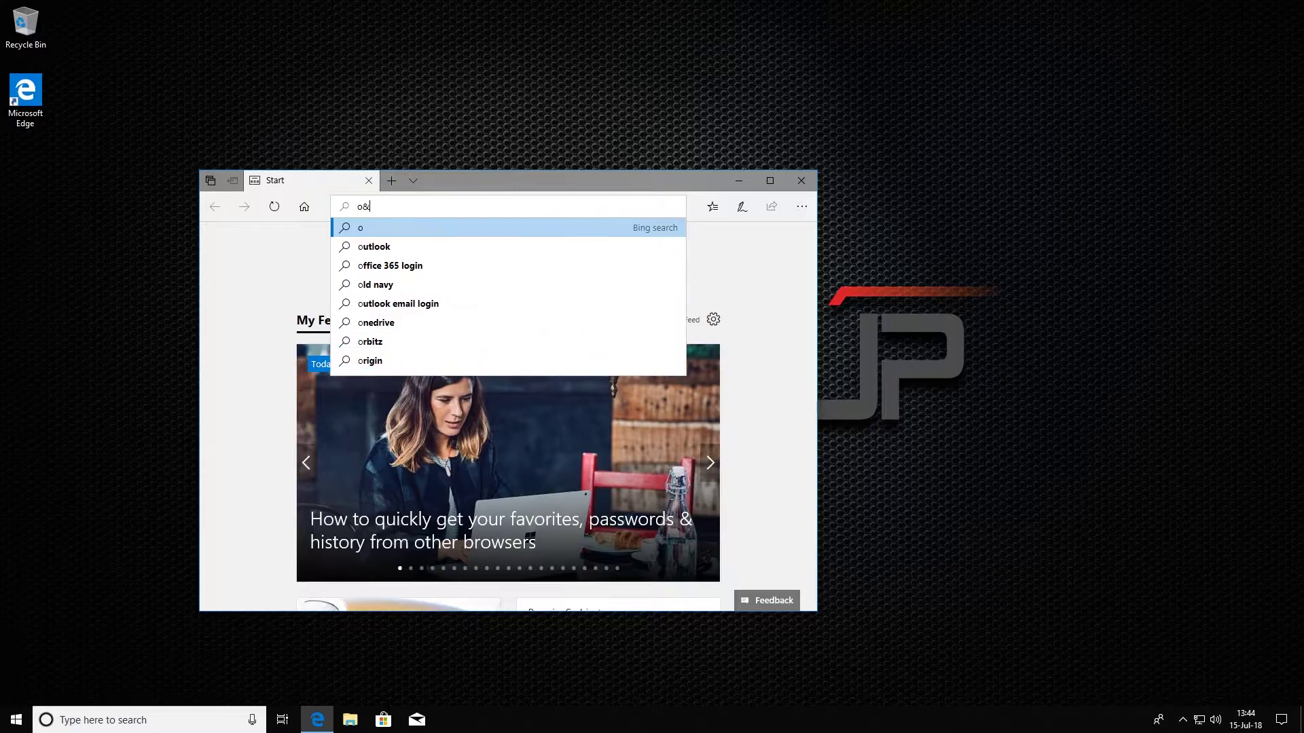
text(o shutup 10)
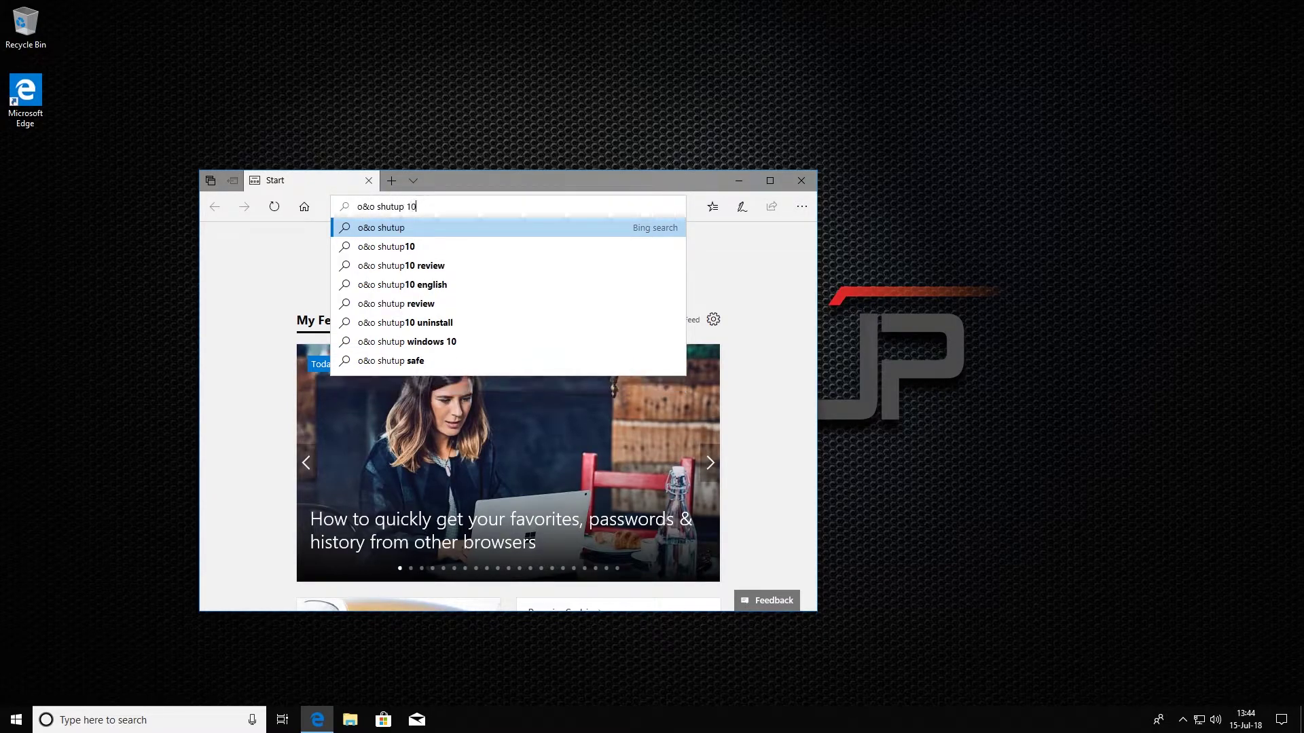
key(Return)
click(768, 182)
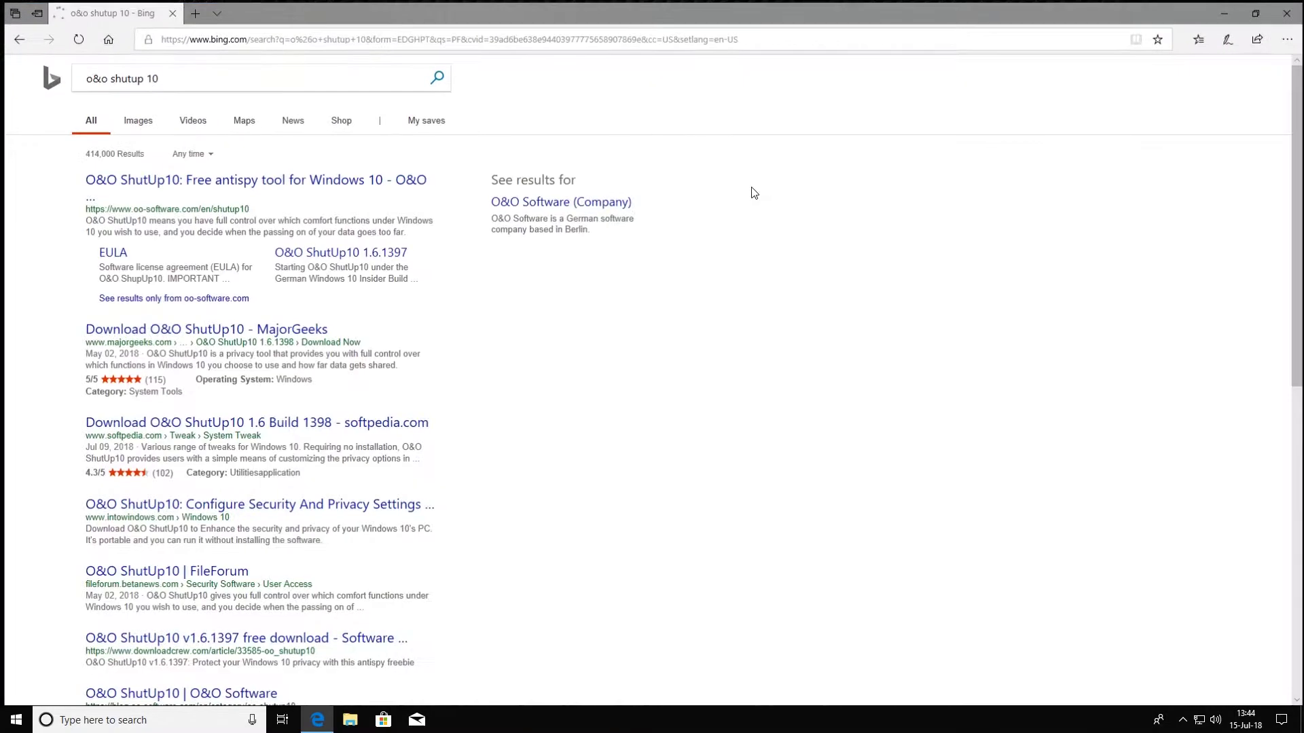
Download OOSU10.exe from the official O&O ShutUp10 page, save it to the Desktop and view the downloads list.
click(295, 180)
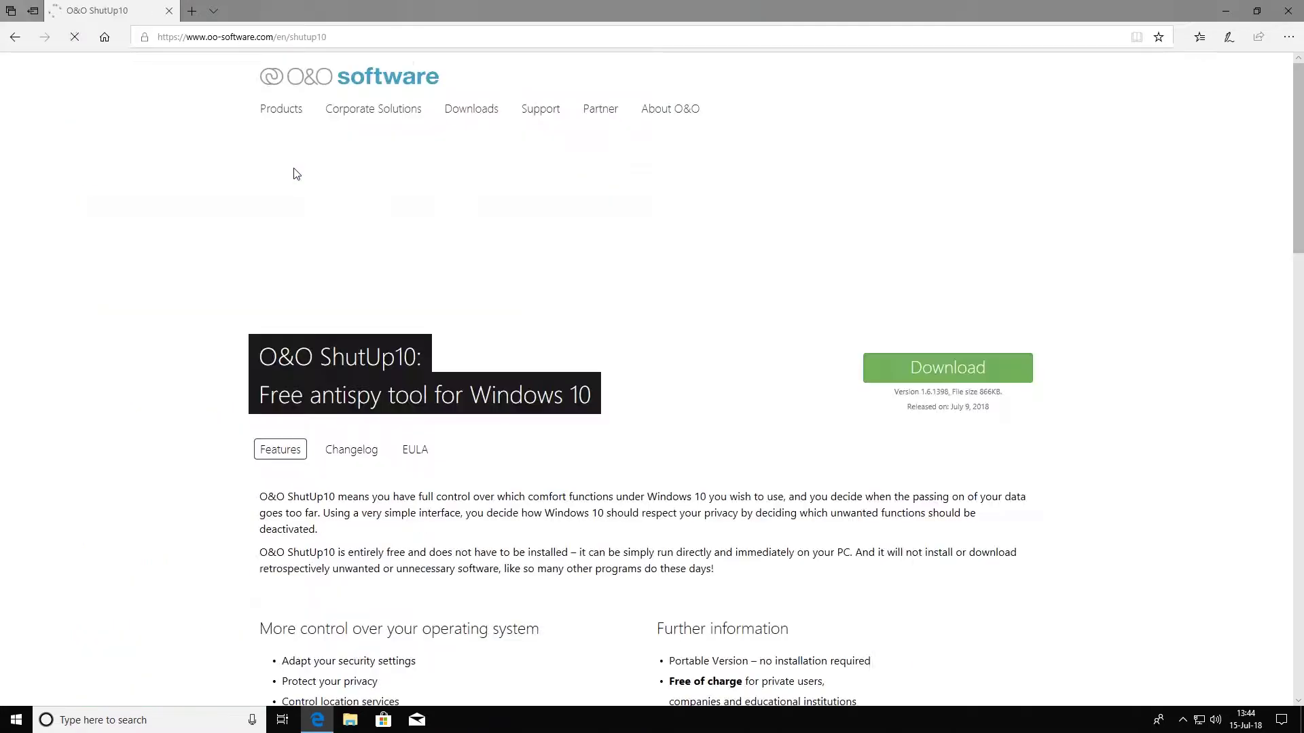
scroll(609, 369, down, 2)
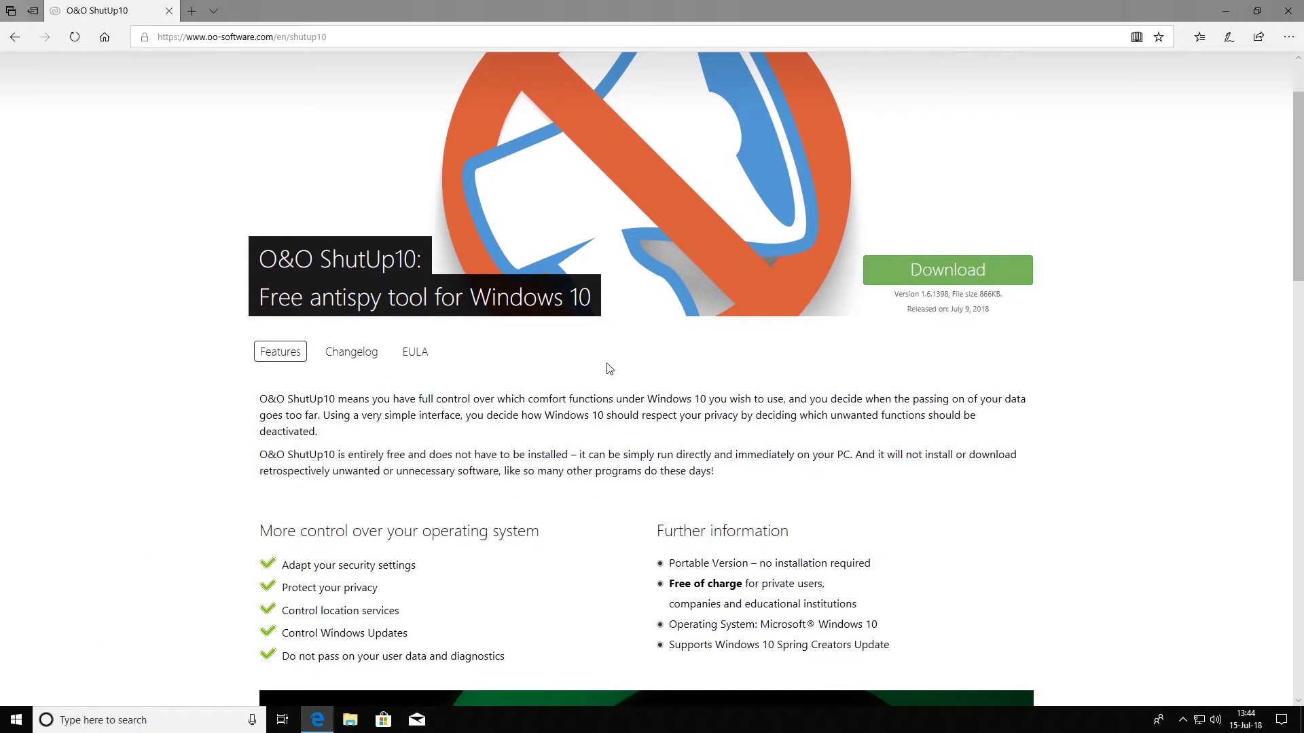
click(948, 272)
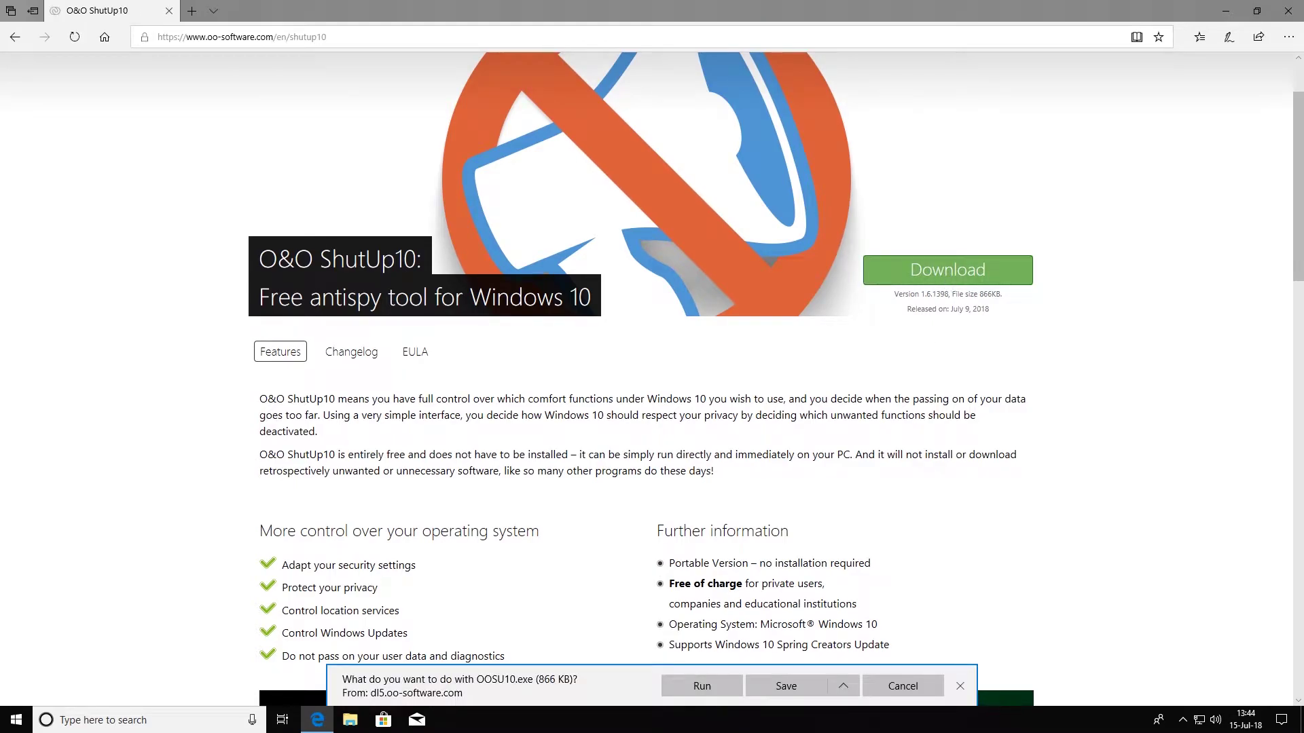
click(842, 686)
click(774, 664)
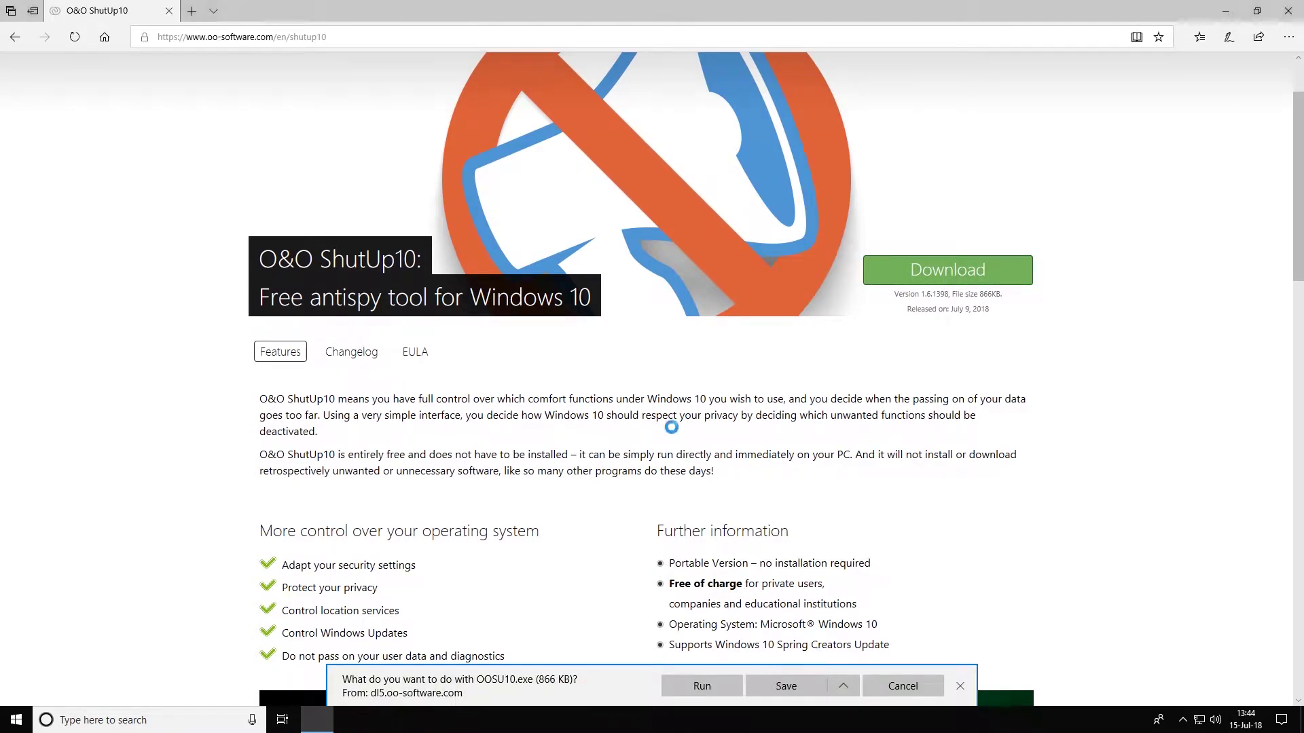
click(32, 144)
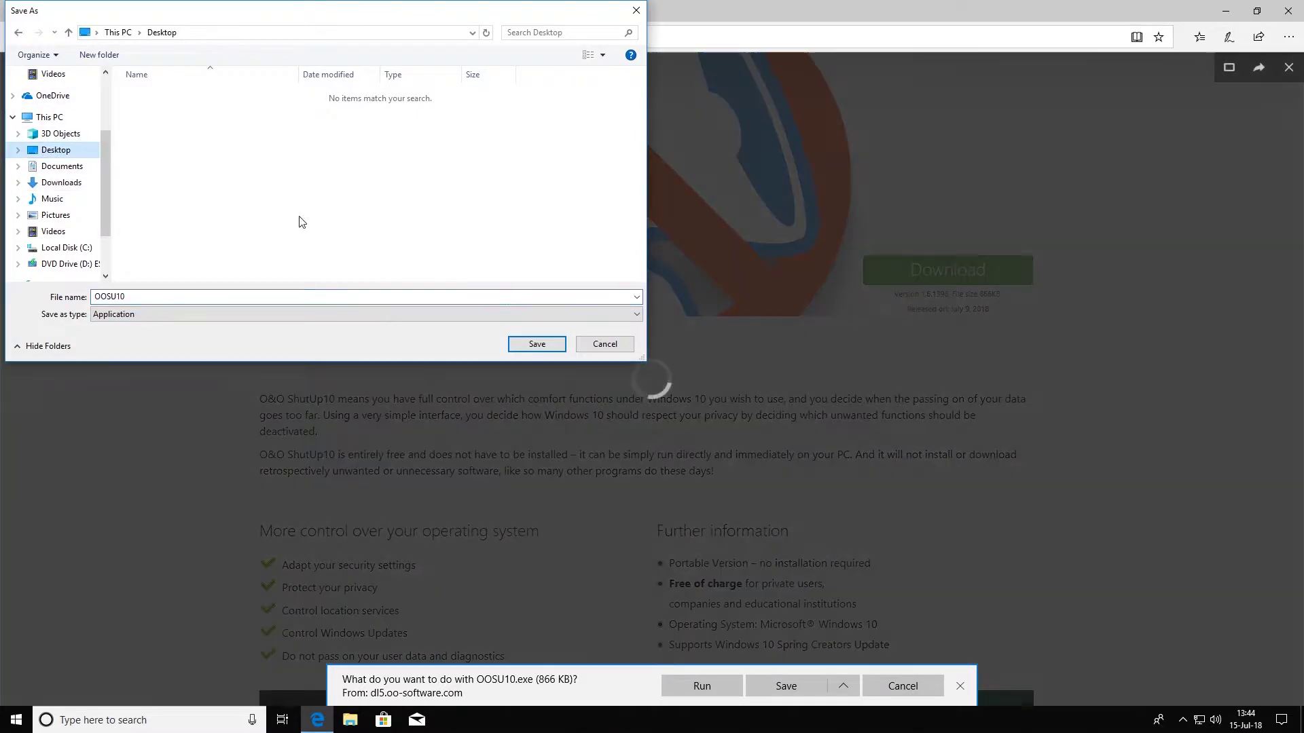
click(537, 344)
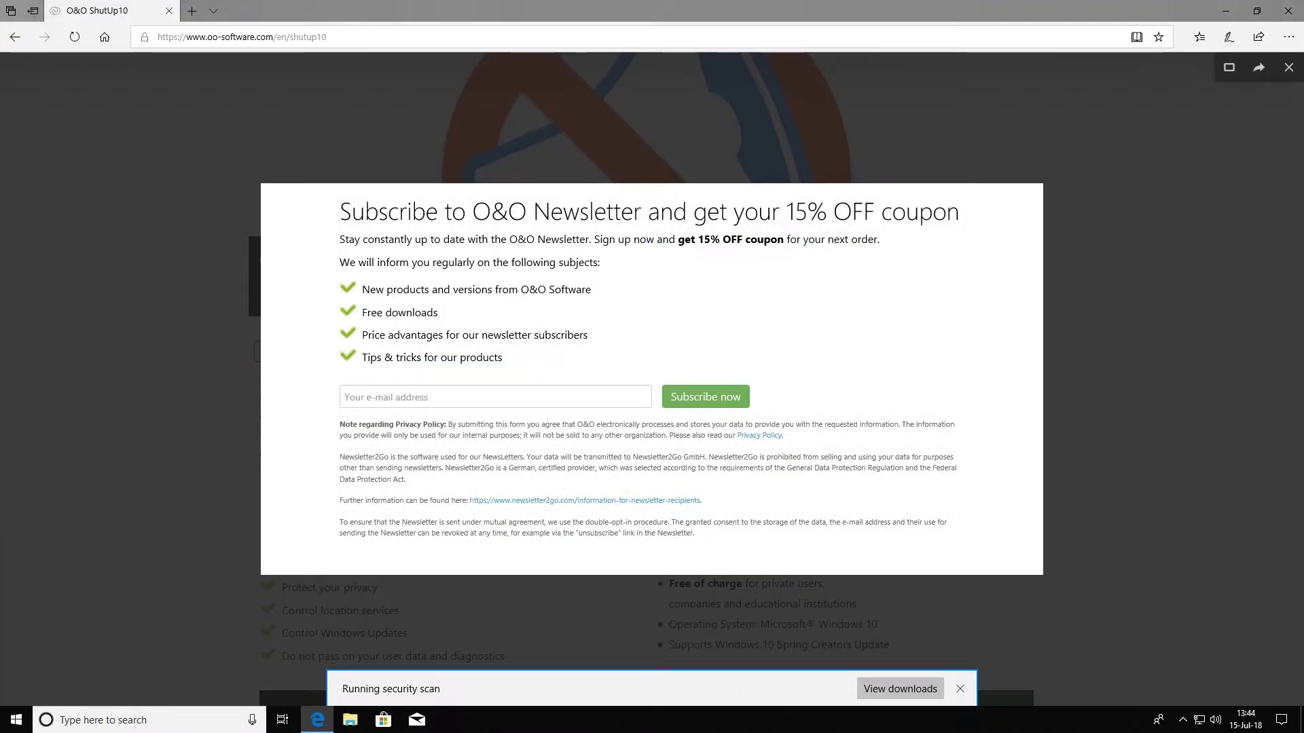
click(900, 689)
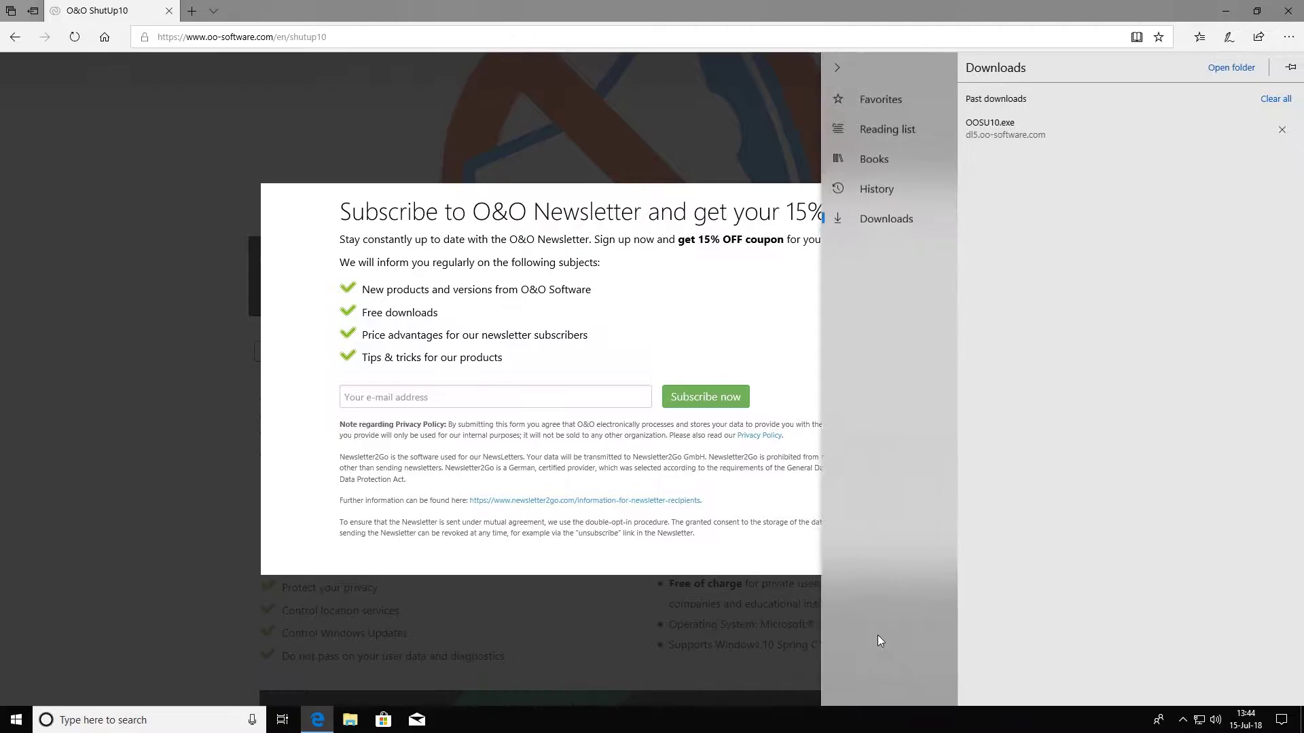
Search the web for "spybot antibeacon" and open the Spybot Anti-Beacon for Windows page on safer-networking.org.
click(394, 39)
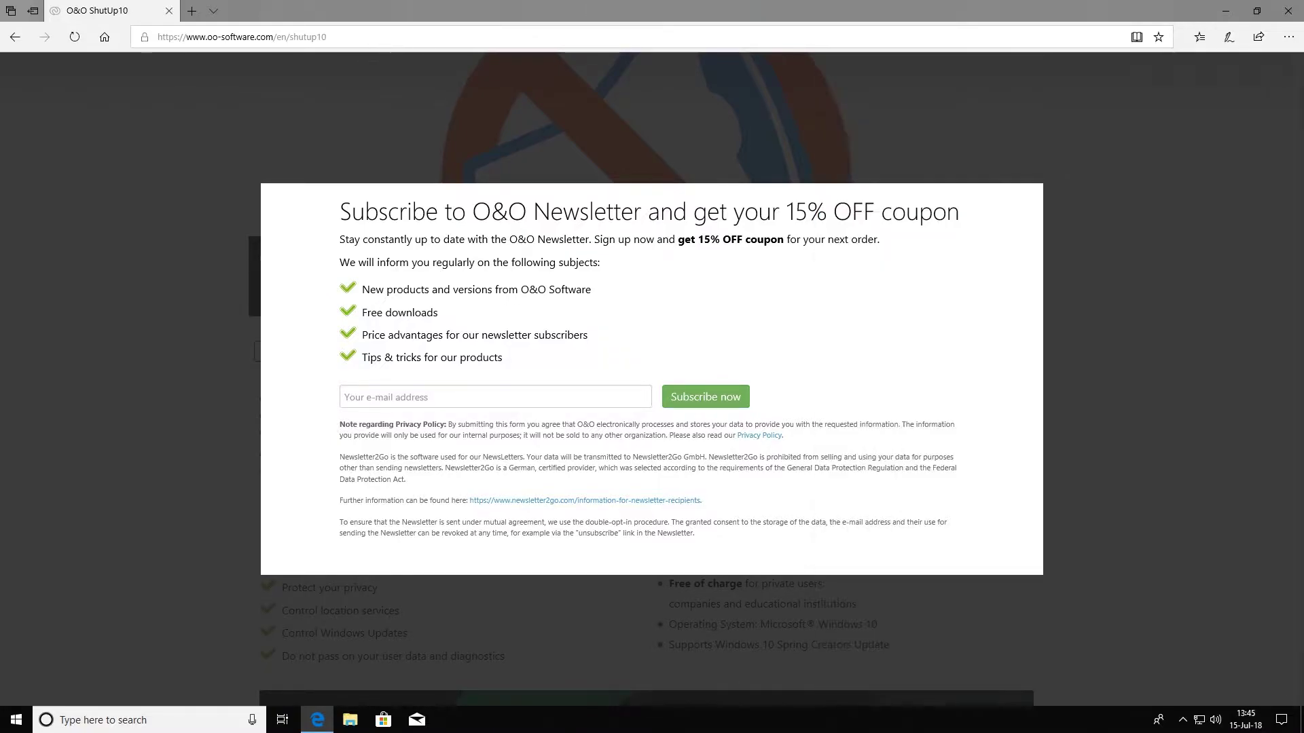
text(sp)
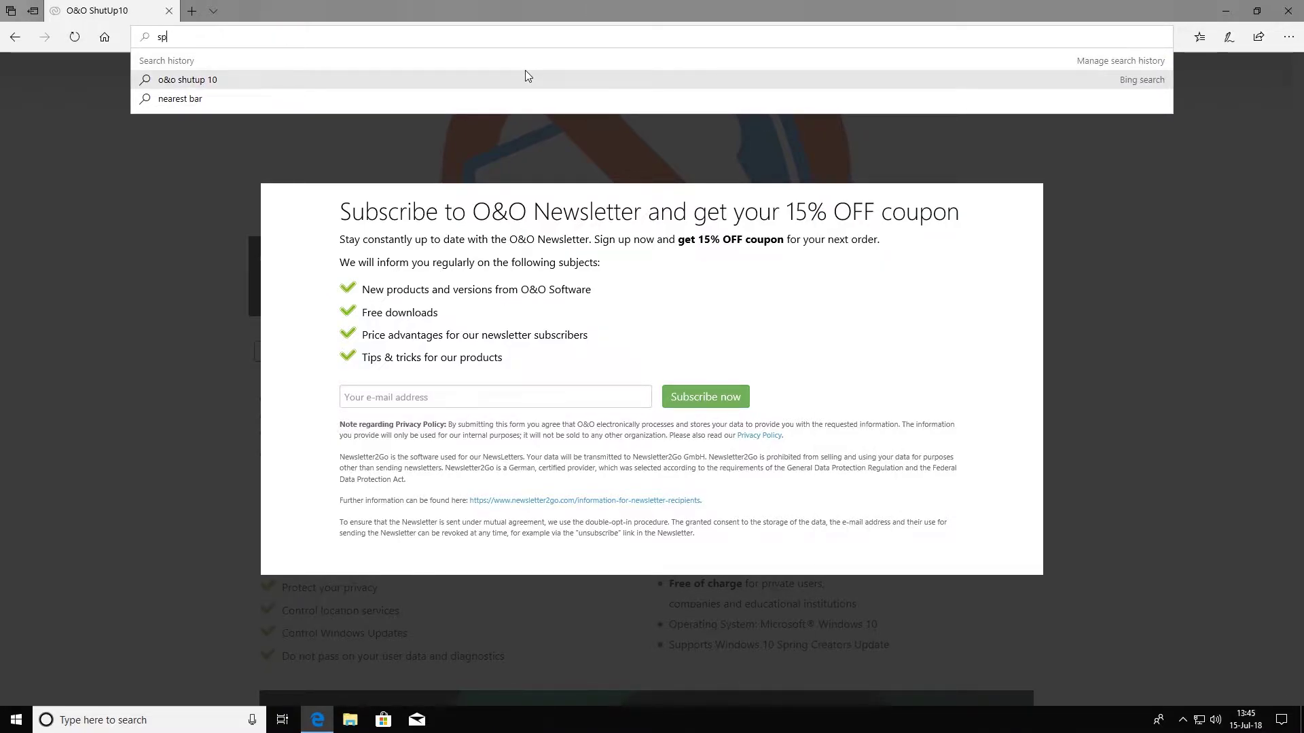
text(ybot antibeacon)
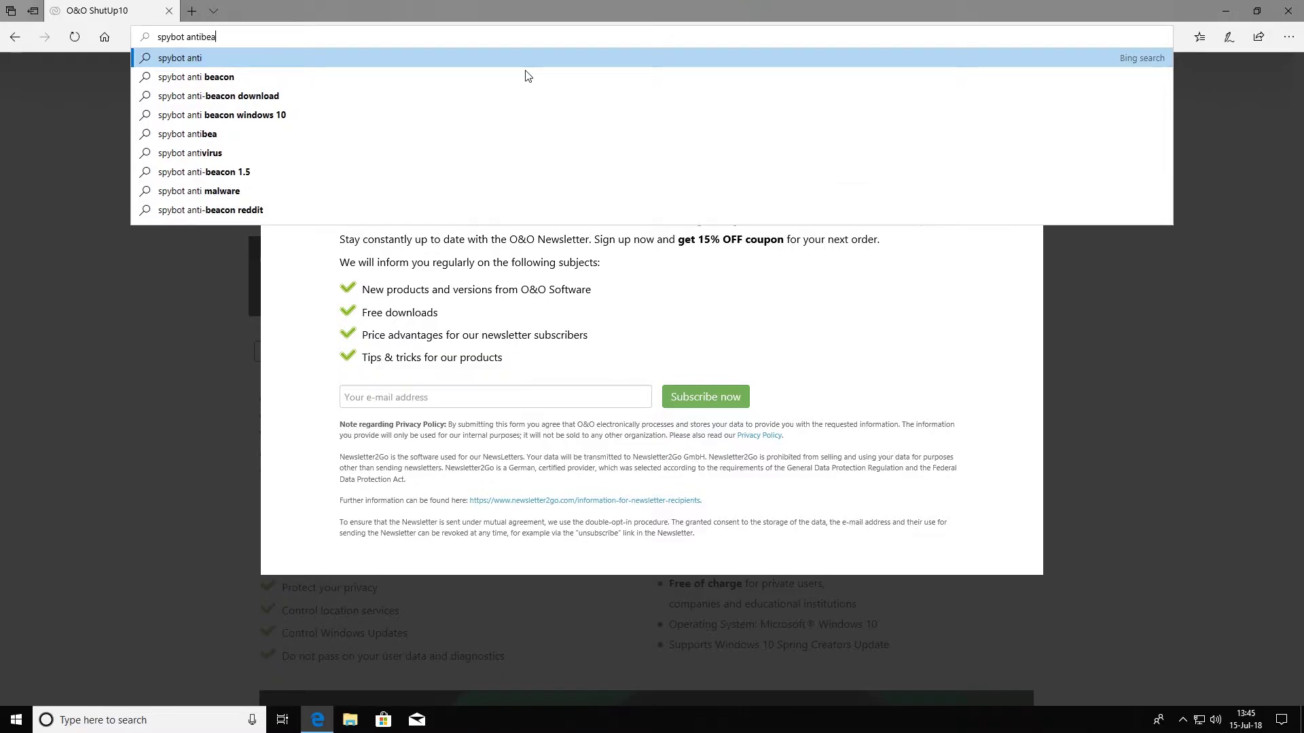
key(Return)
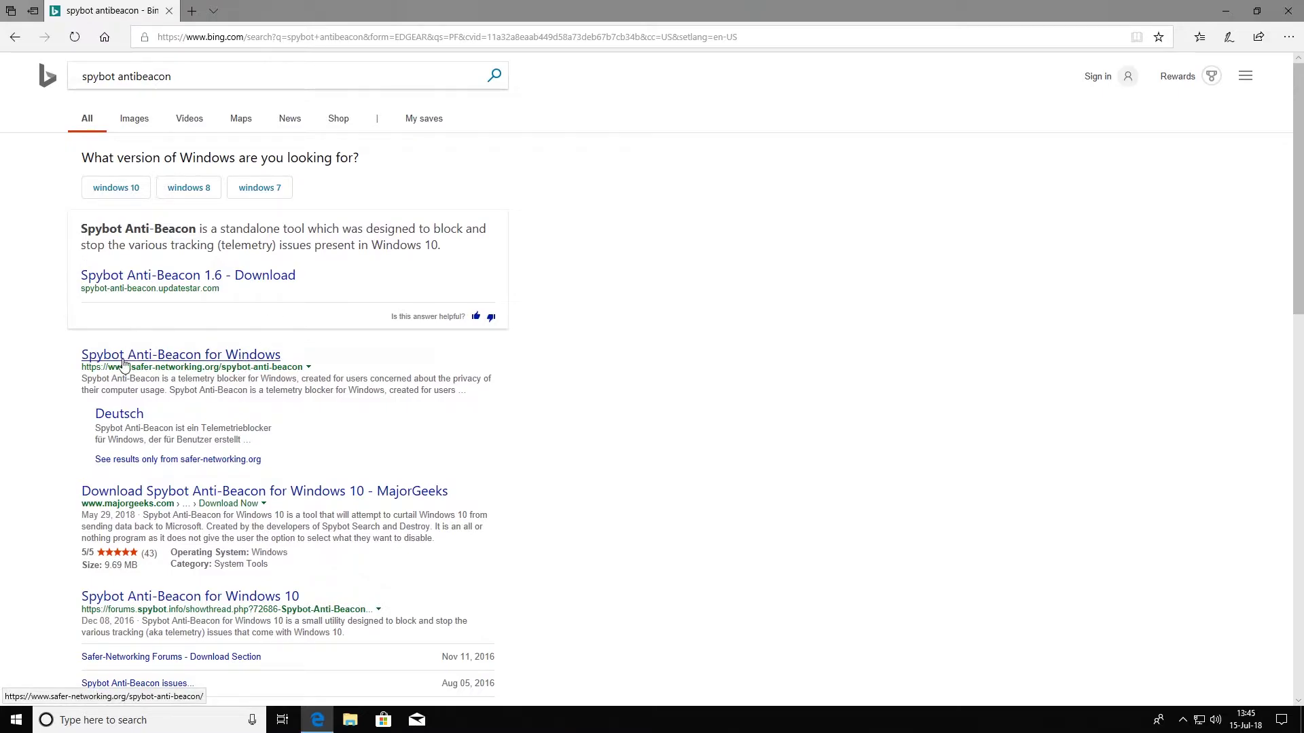
click(215, 361)
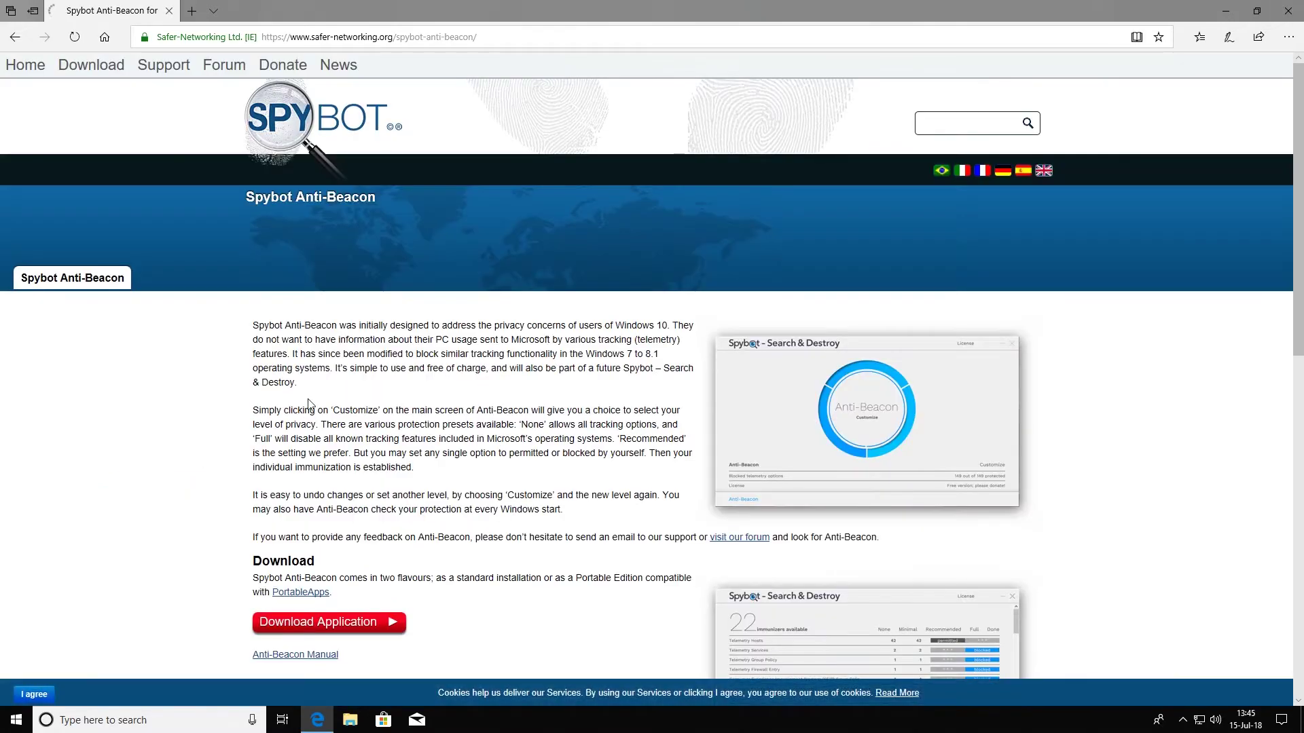
Open the application download page for the installable edition of Spybot Anti-Beacon.
scroll(475, 490, down, 10)
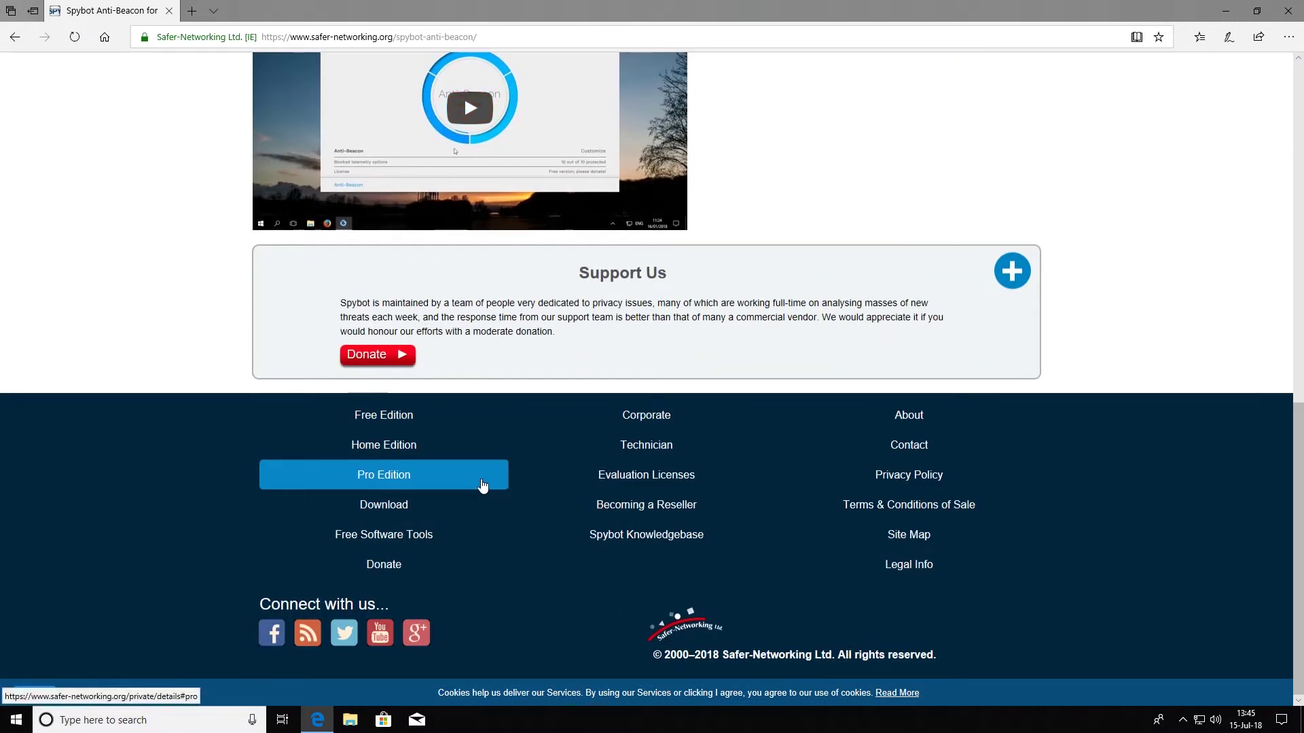
scroll(446, 441, up, 7)
click(347, 353)
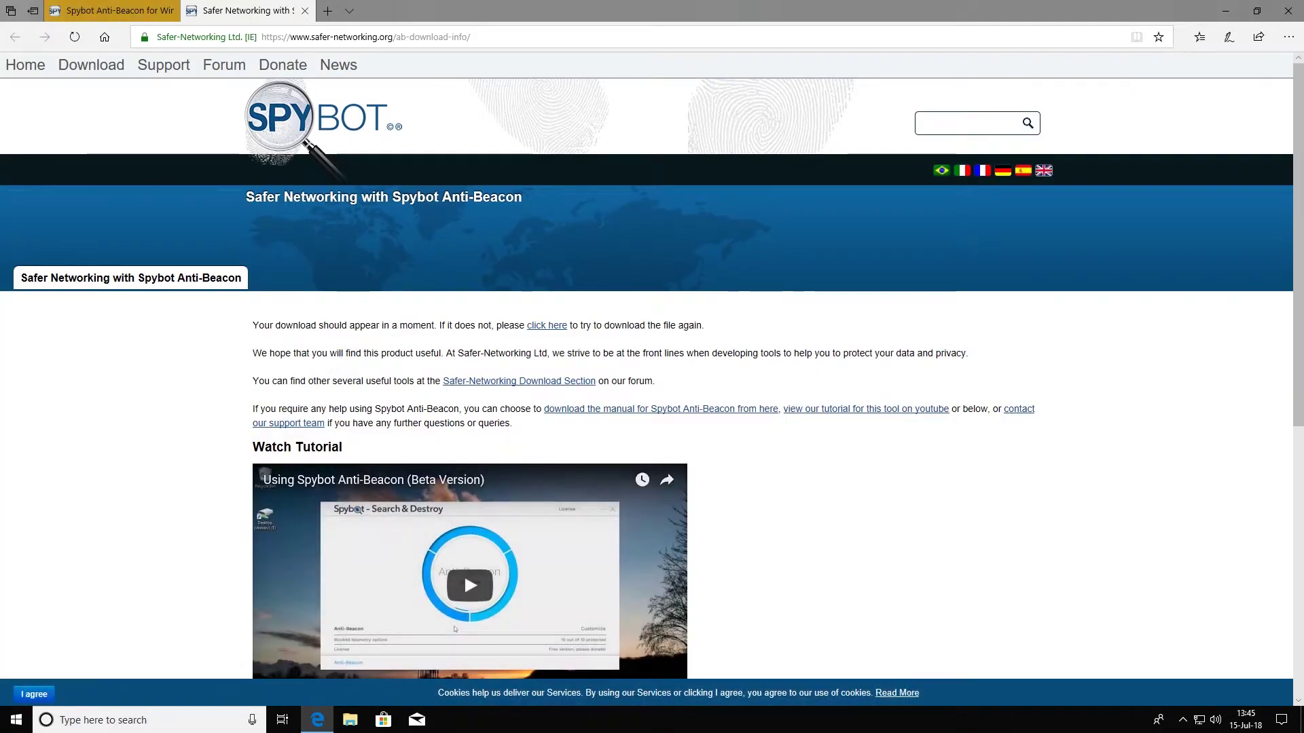
Request the Anti-Beacon file manually, save SpybotAntiBeacon-2.2-setup to the Desktop and dismiss the download notification.
scroll(262, 408, down, 5)
scroll(260, 409, up, 5)
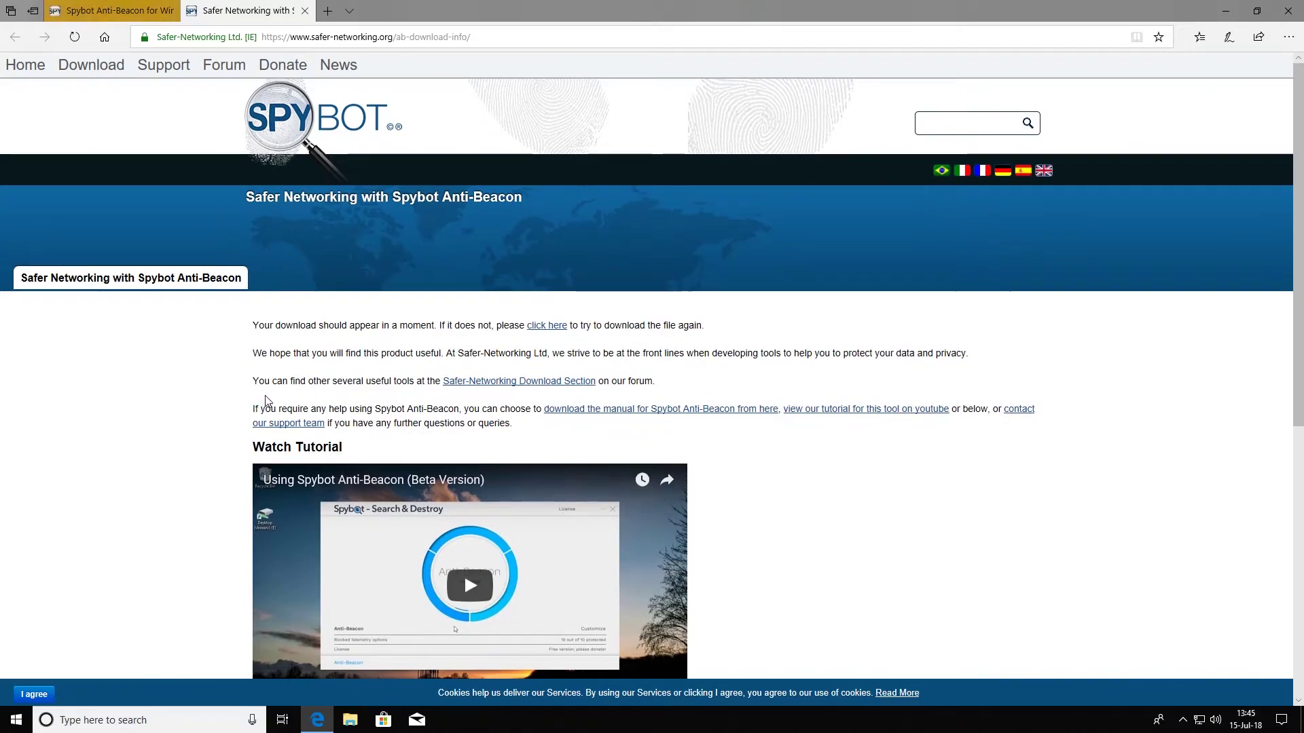
click(558, 329)
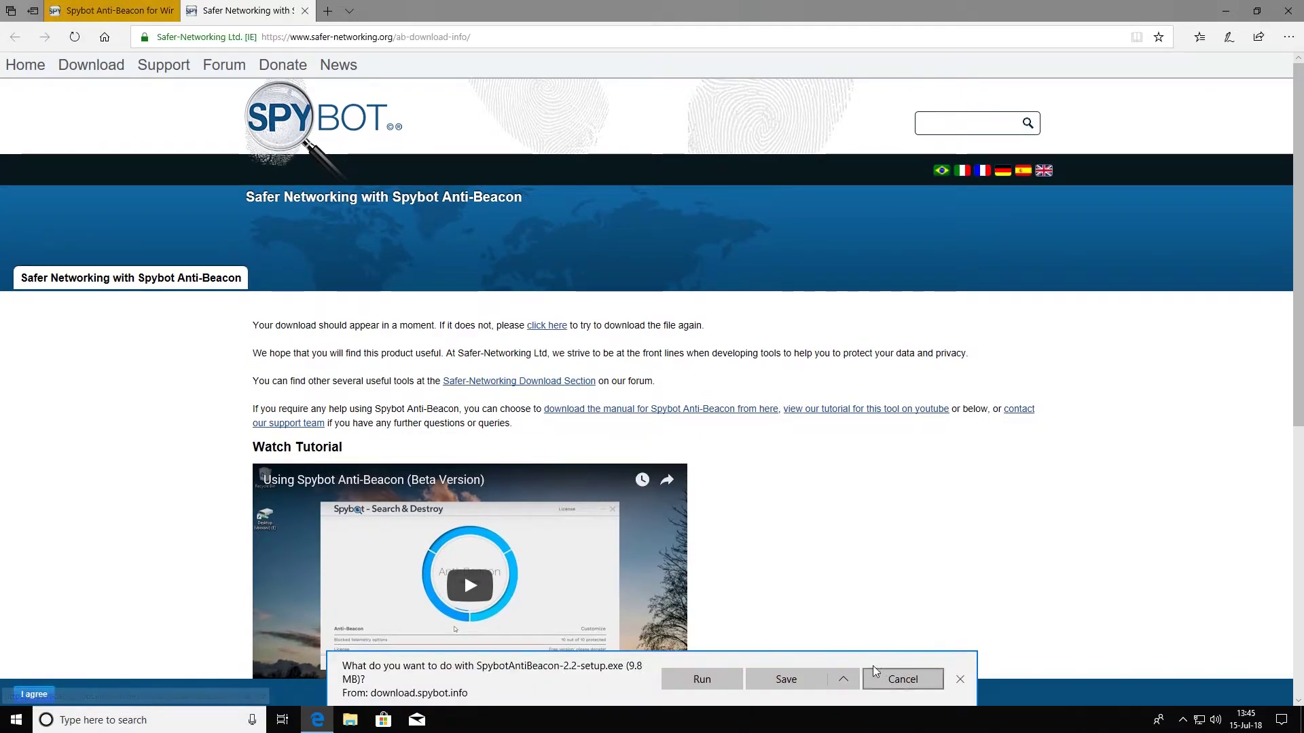
click(843, 673)
click(795, 656)
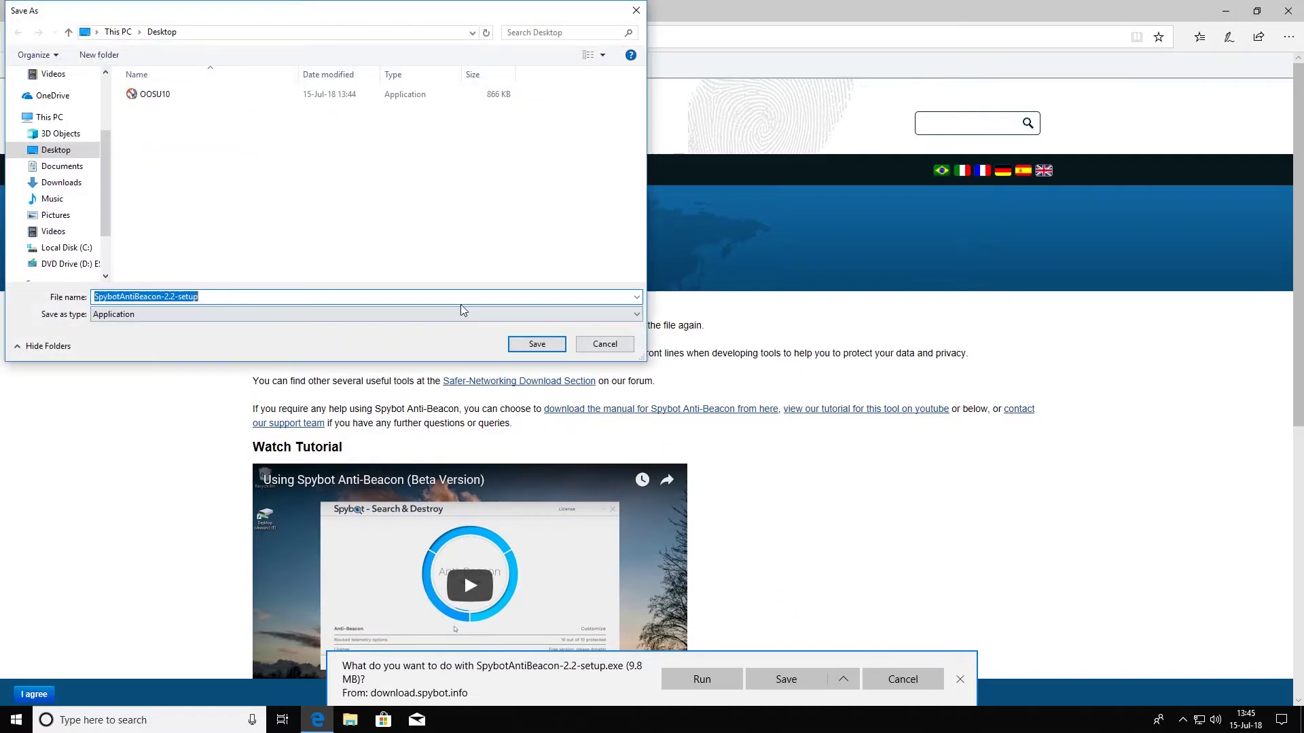
click(537, 343)
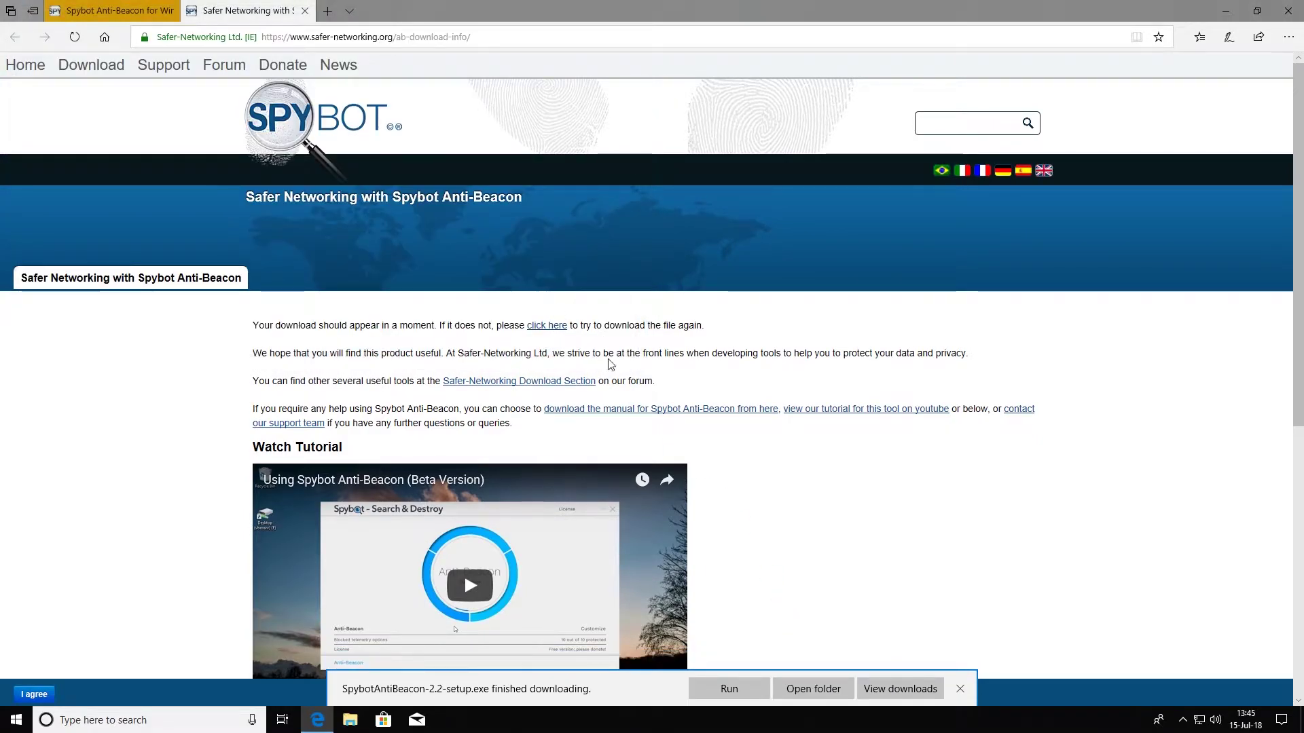
click(959, 689)
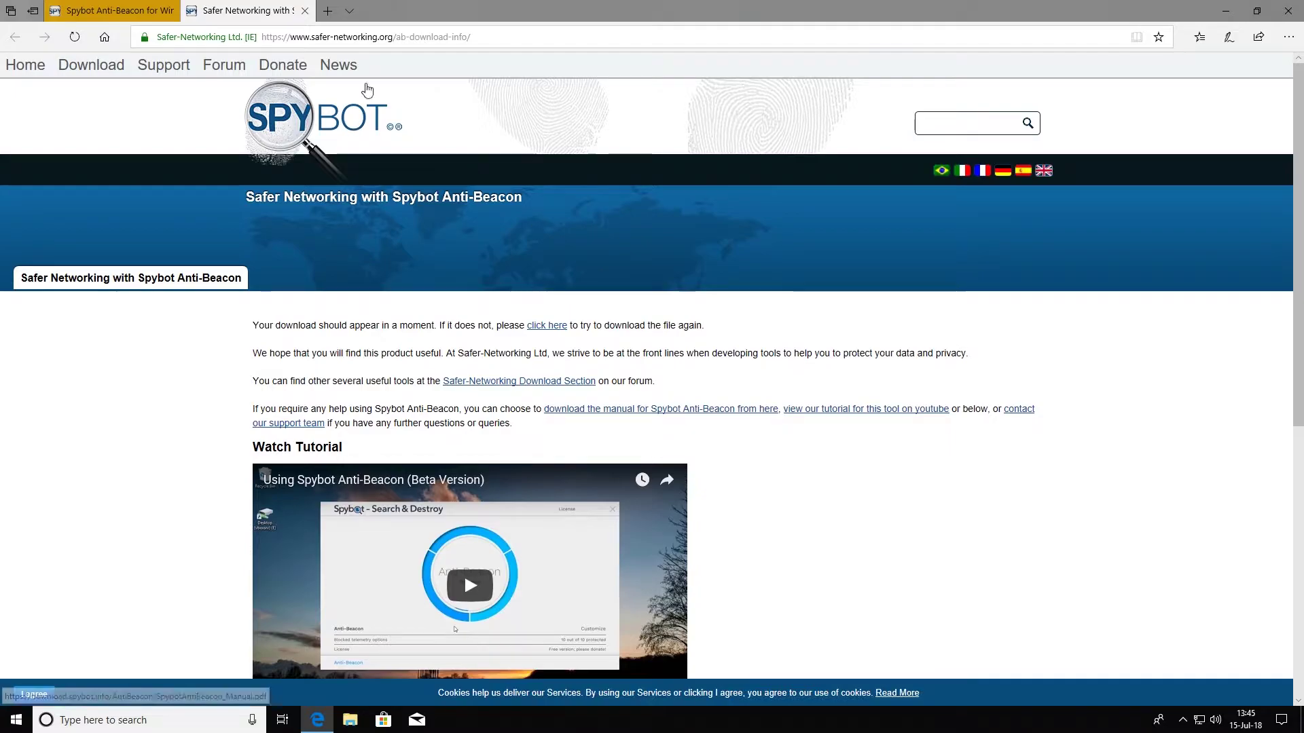
Close both browser tabs and launch OOSU10 from the desktop, allowing it to run as administrator.
click(304, 10)
click(172, 10)
right_click(227, 142)
click(240, 185)
double_click(32, 163)
click(582, 451)
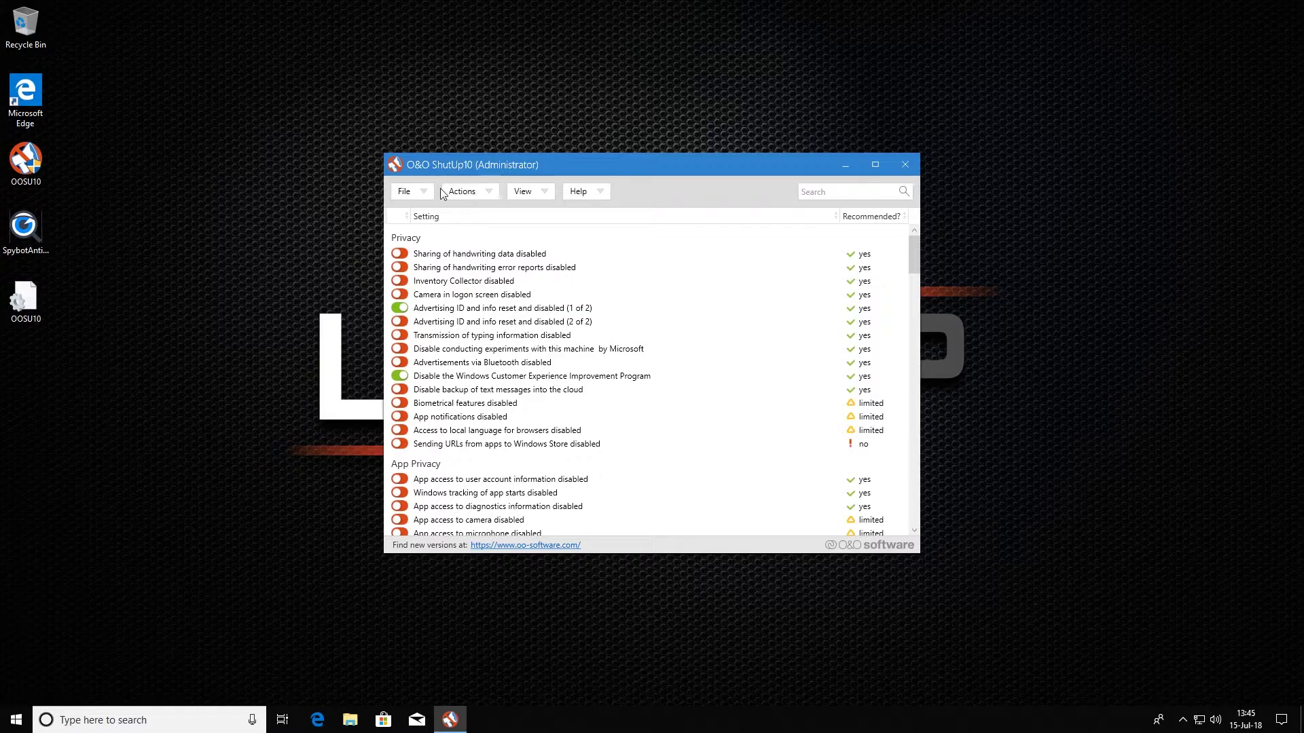
Apply only the recommended settings in O&O ShutUp10 and continue without a system restore point.
click(488, 194)
click(504, 216)
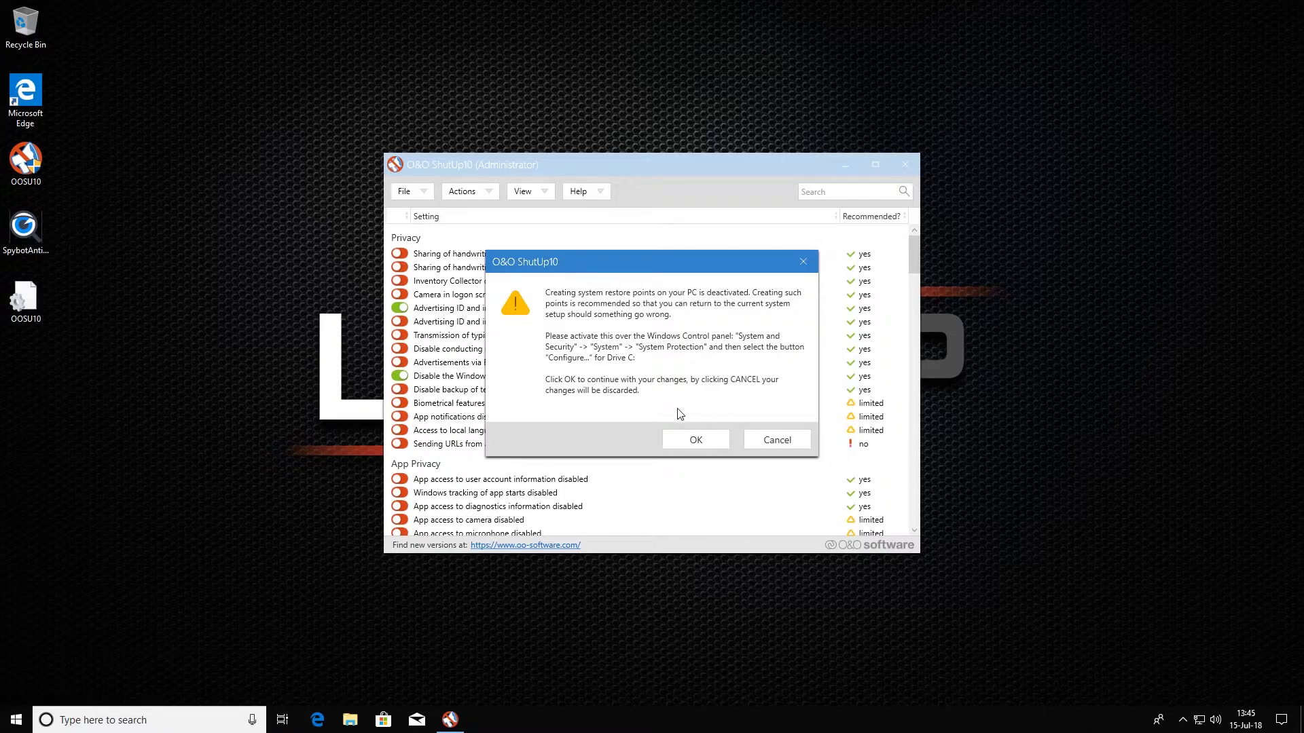
click(695, 439)
Maximize the O&O ShutUp10 window and review which privacy settings are switched on, from Privacy down to Miscellaneous.
scroll(913, 255, down, 2)
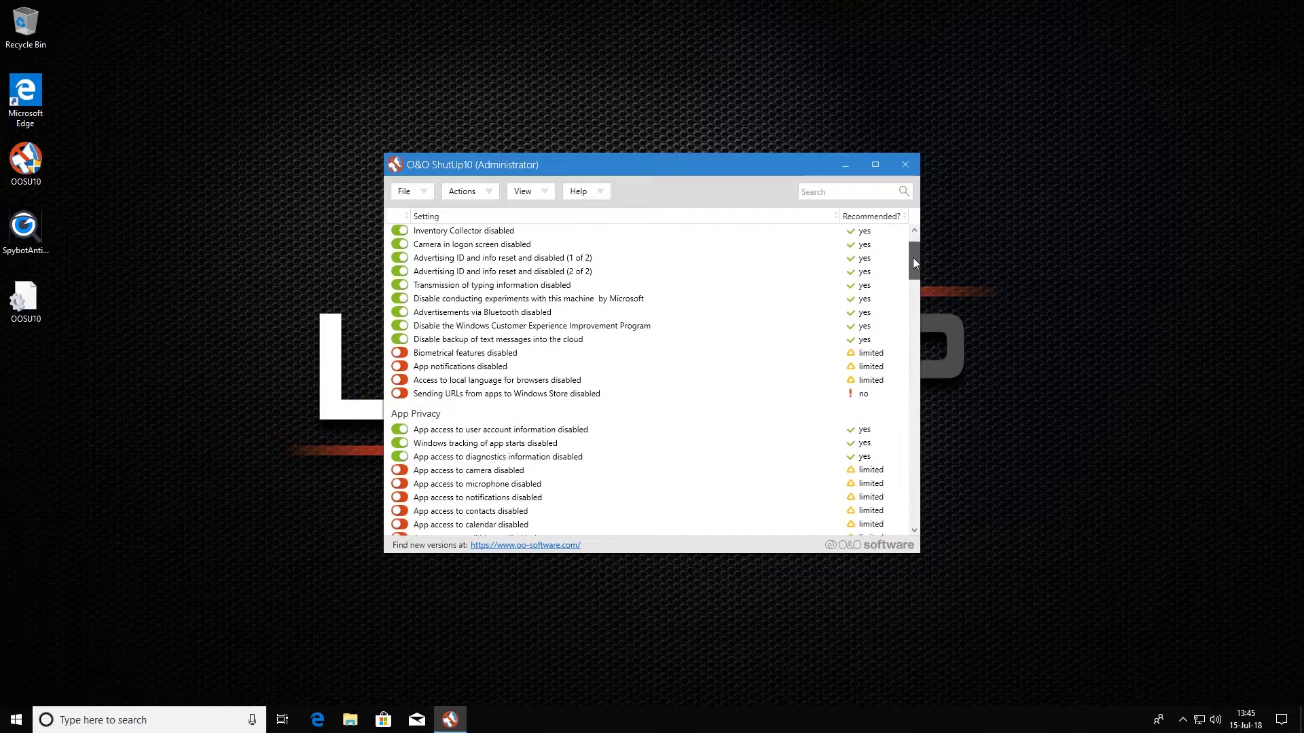
click(875, 164)
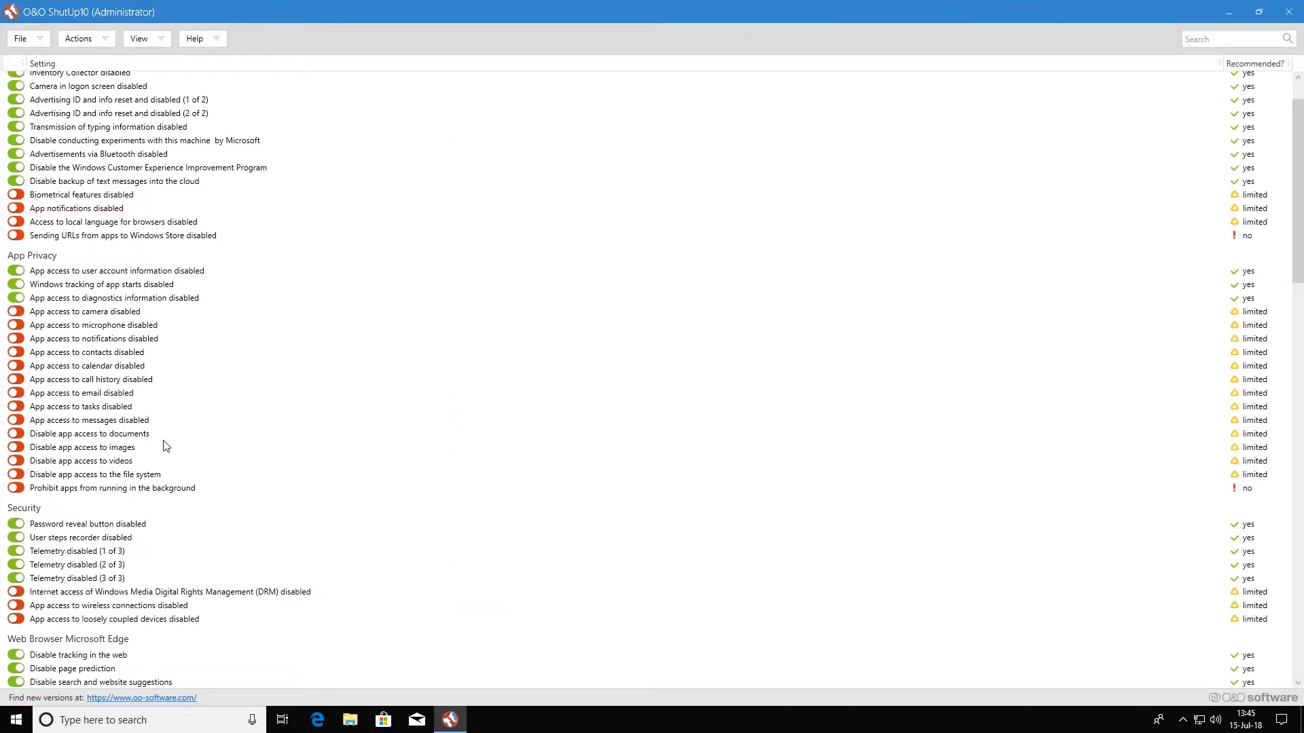
scroll(164, 446, down, 1)
scroll(155, 432, down, 3)
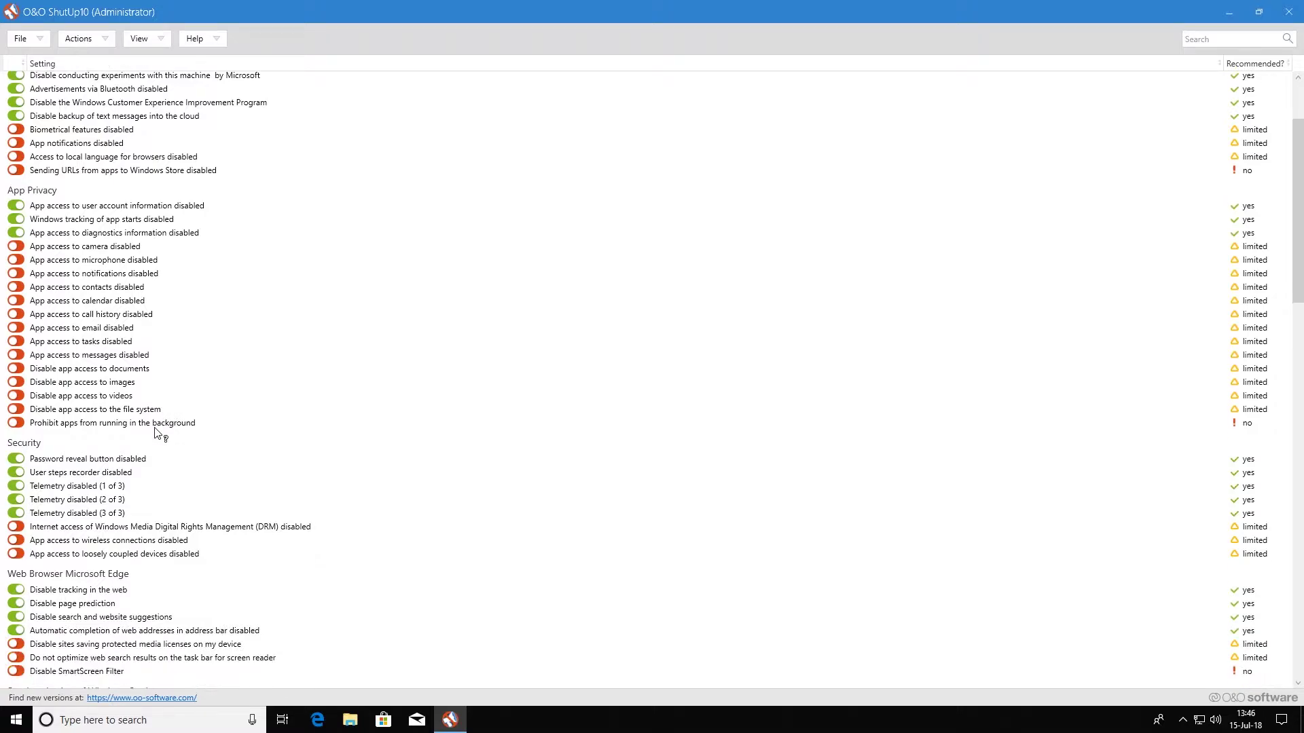
scroll(155, 428, down, 7)
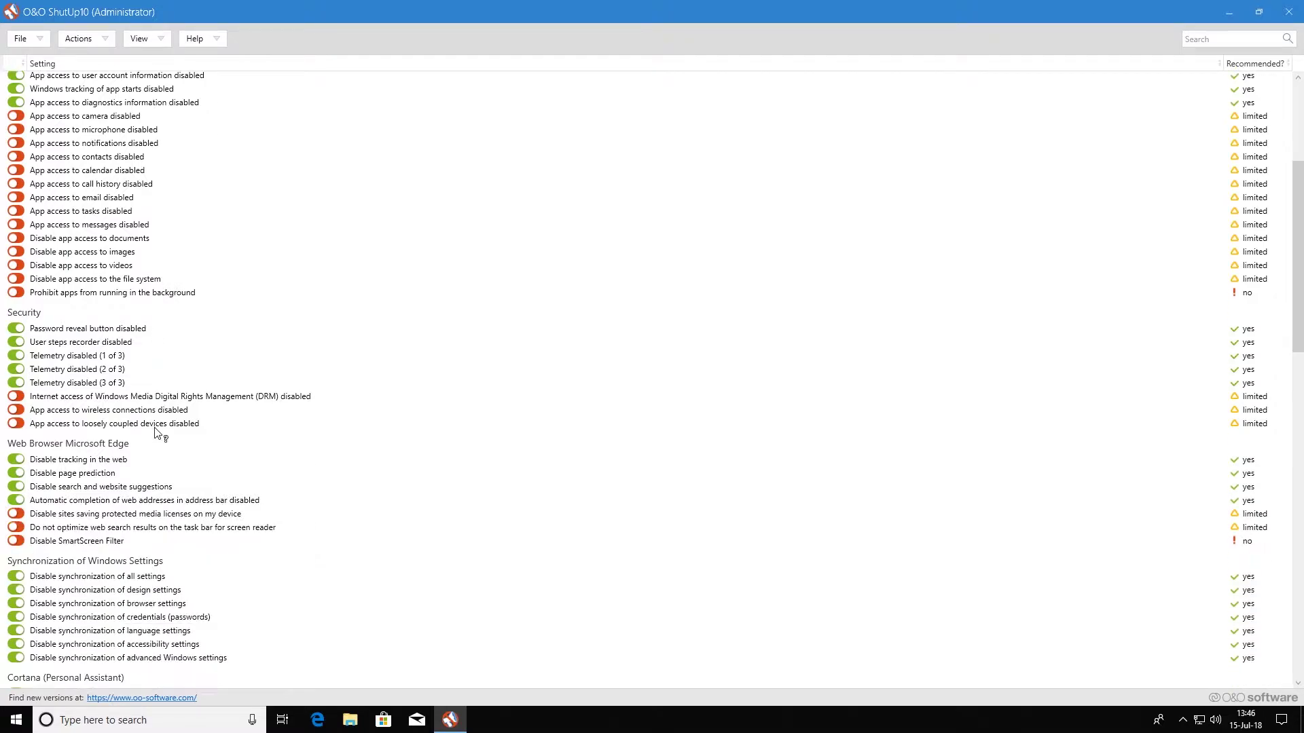
scroll(157, 426, down, 9)
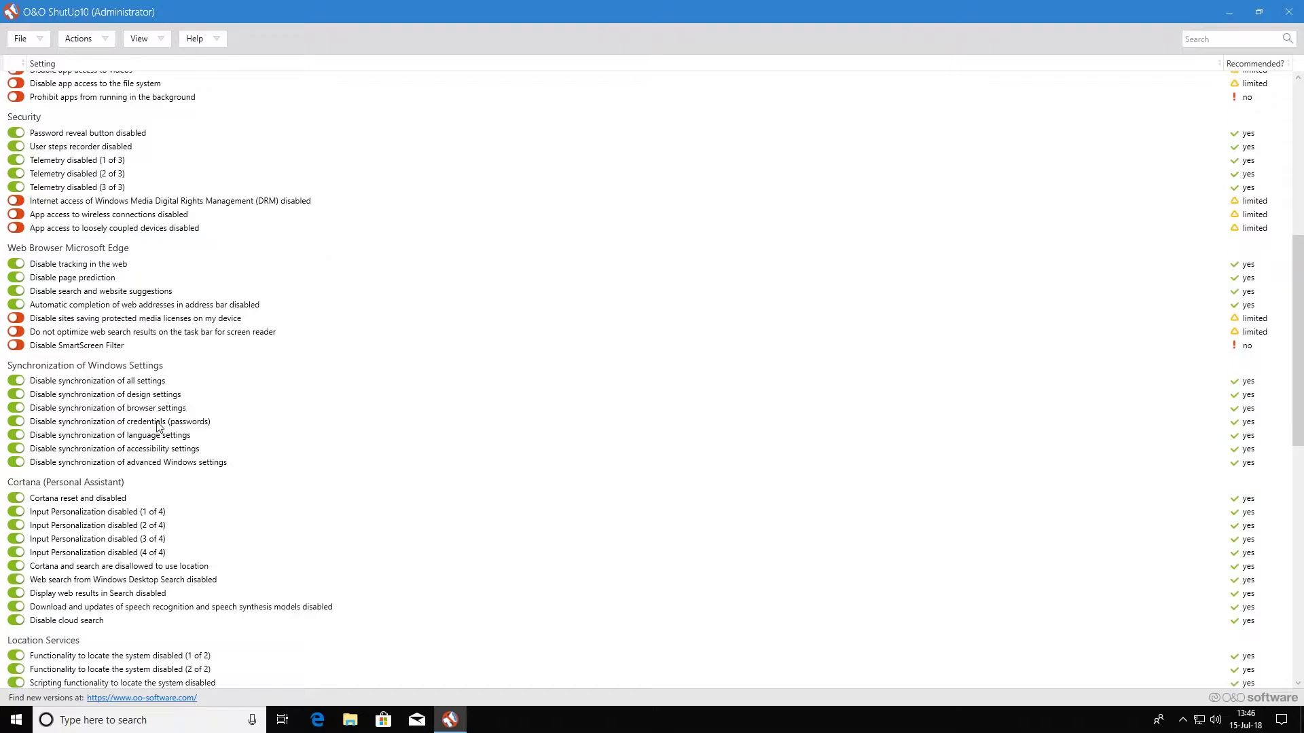
scroll(158, 426, down, 1)
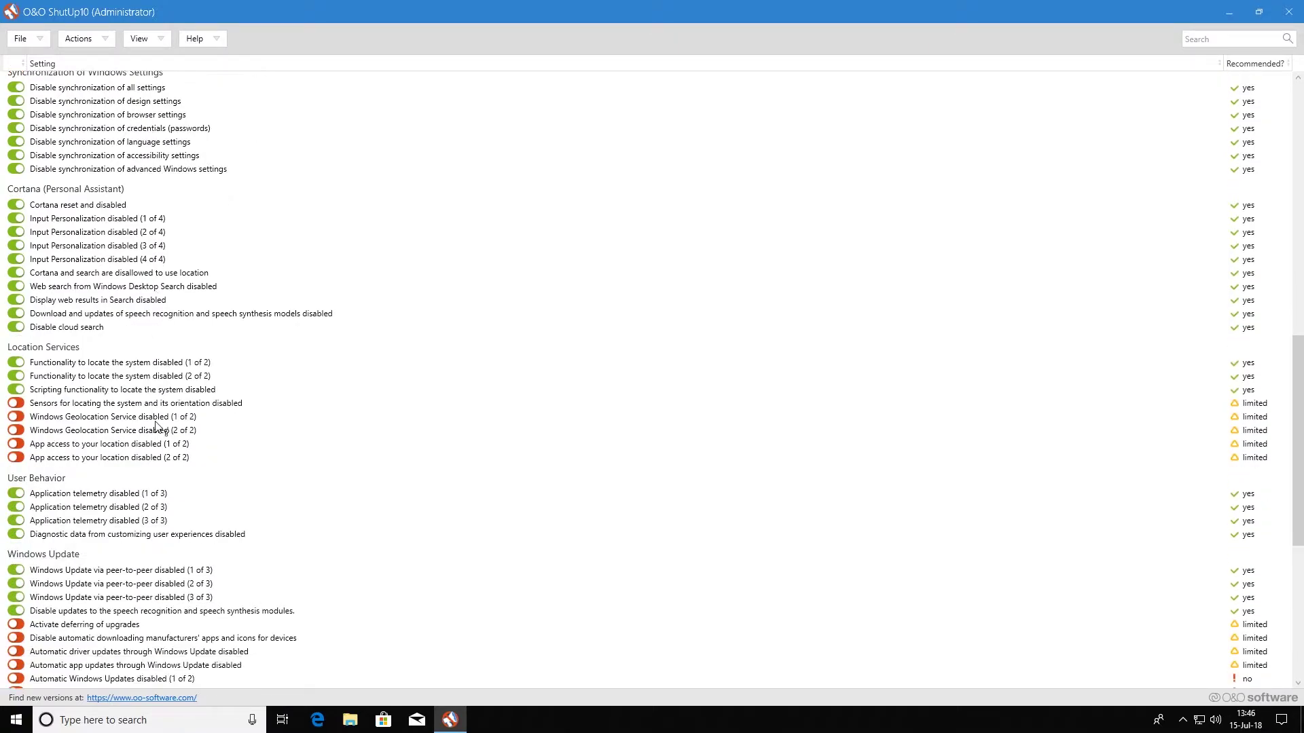
scroll(333, 470, down, 4)
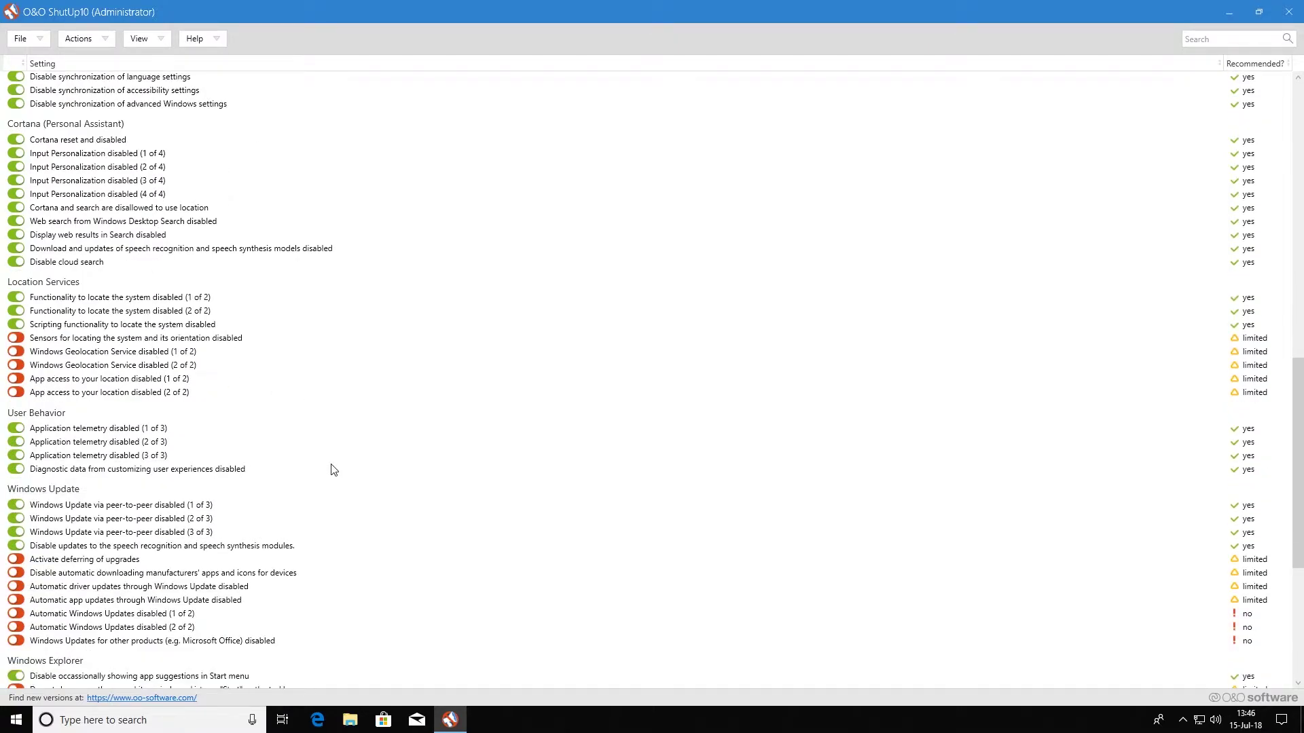
scroll(333, 470, down, 3)
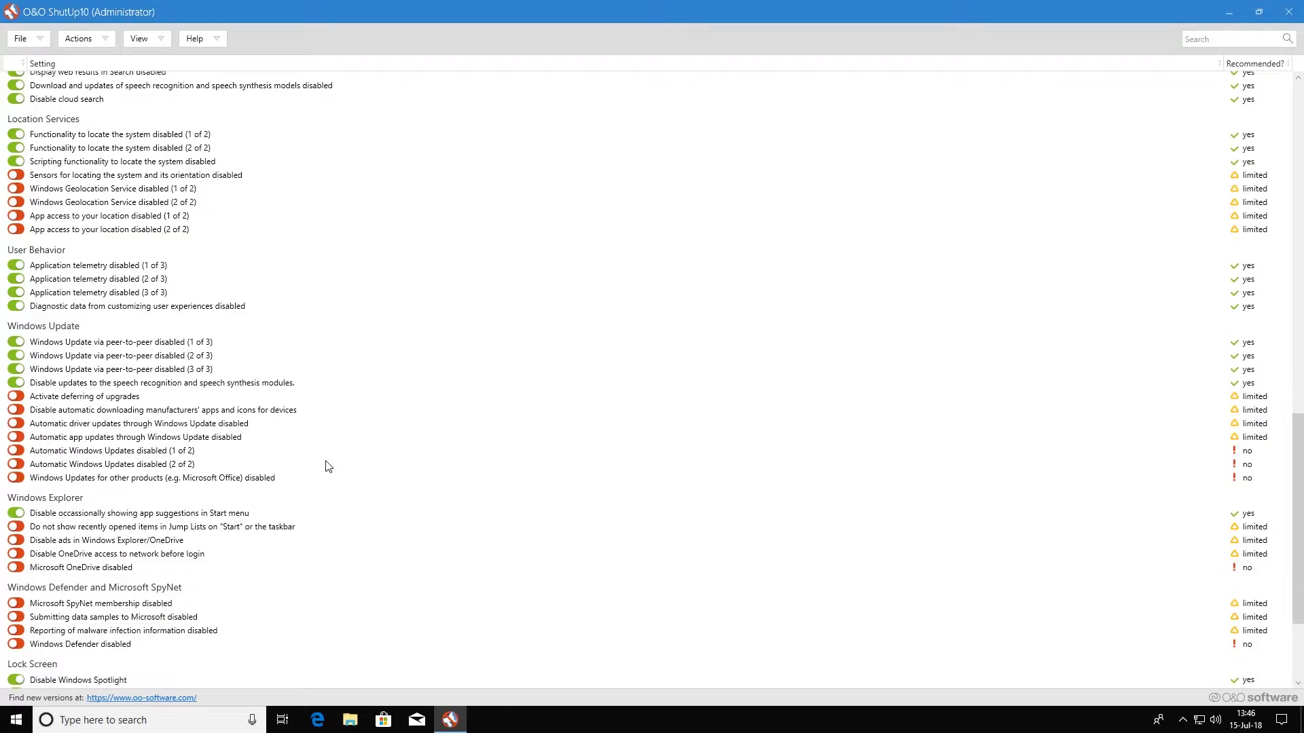
scroll(325, 466, down, 4)
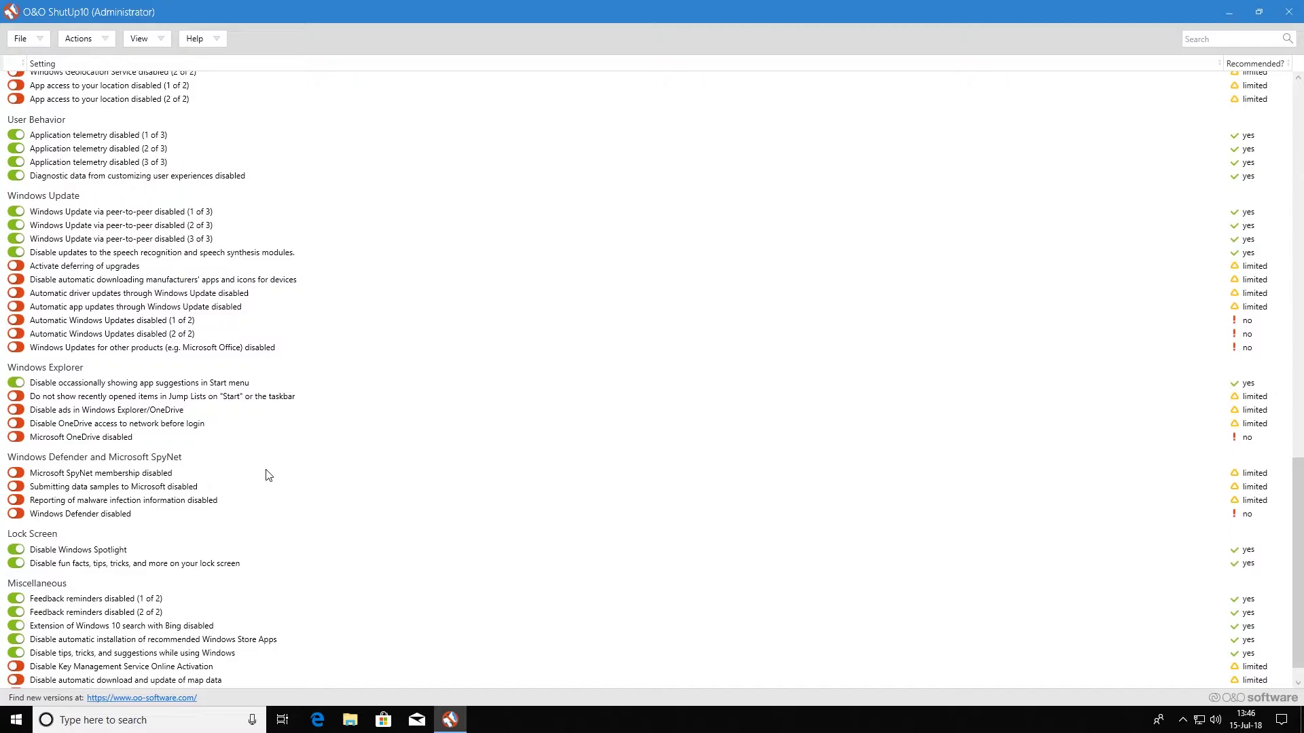
Restore the smaller O&O ShutUp10 window, search the settings for "cortana" and switch off "Cortana reset and disabled".
scroll(285, 490, down, 1)
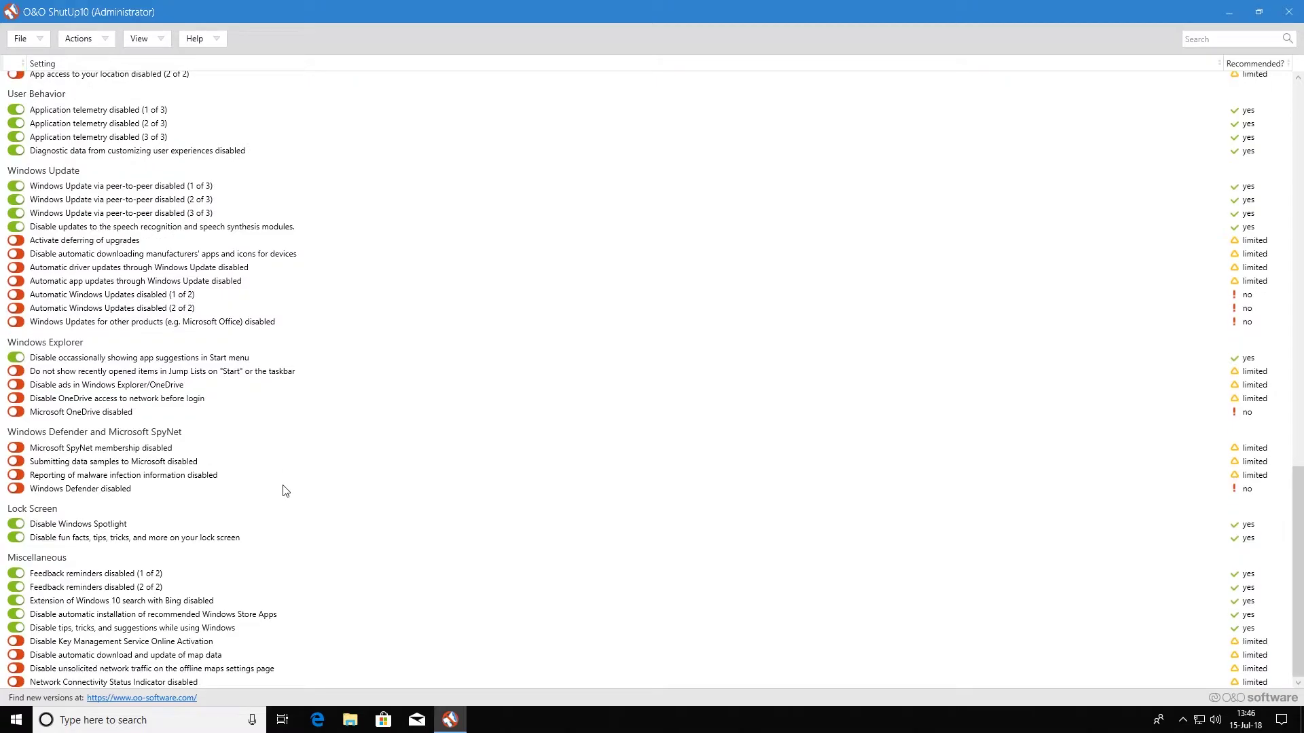
scroll(392, 489, up, 1)
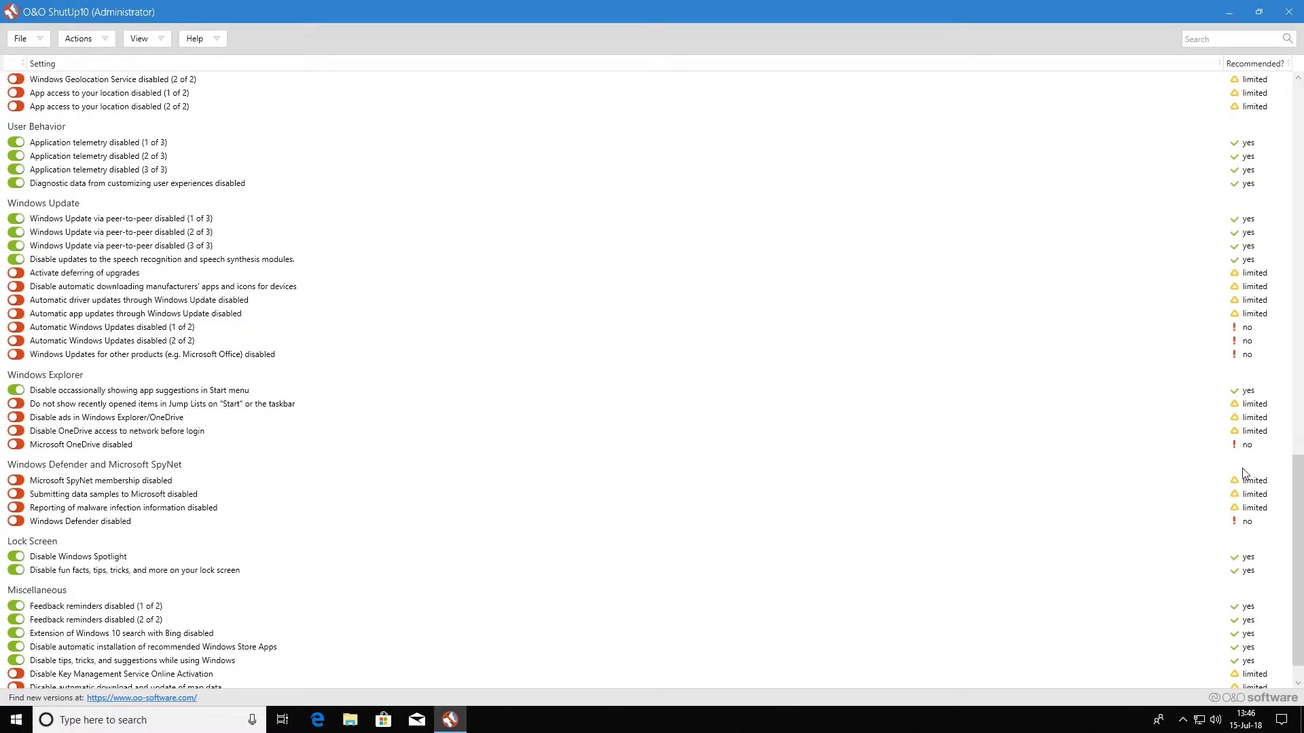
drag(1297, 476, 1297, 262)
click(1259, 11)
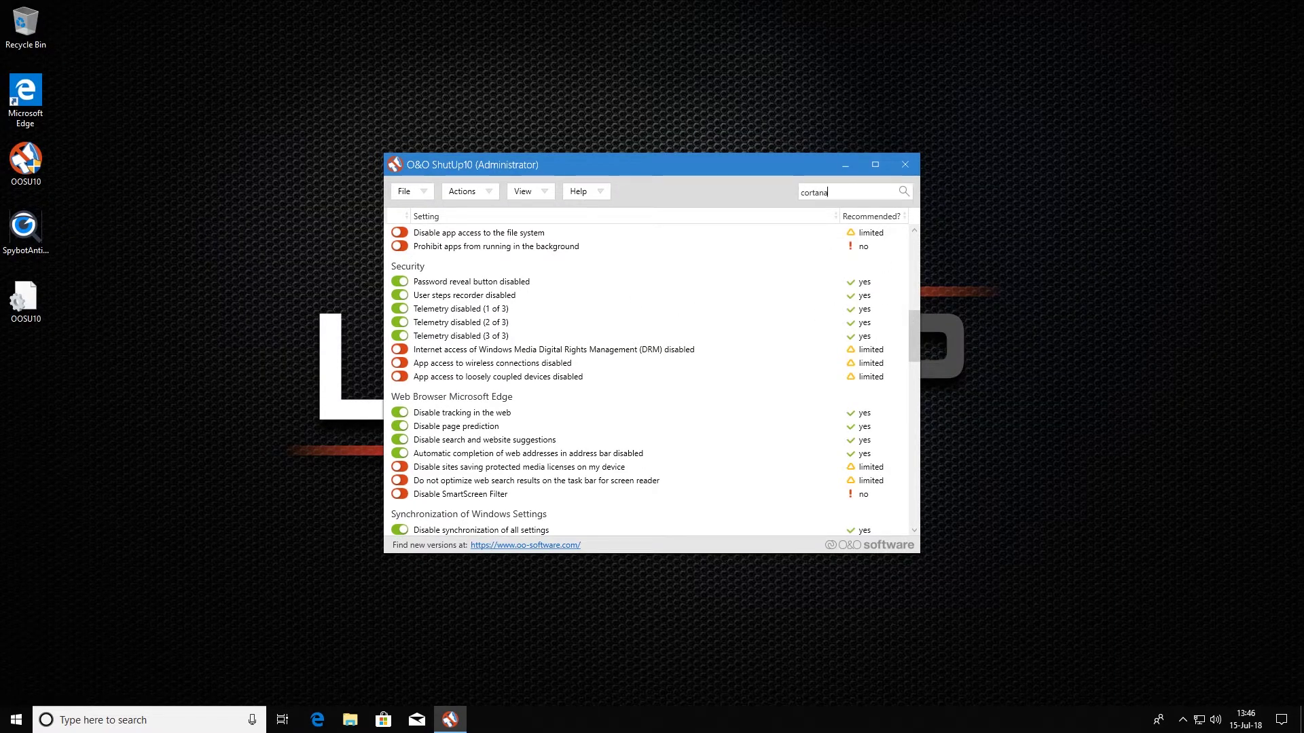
click(903, 192)
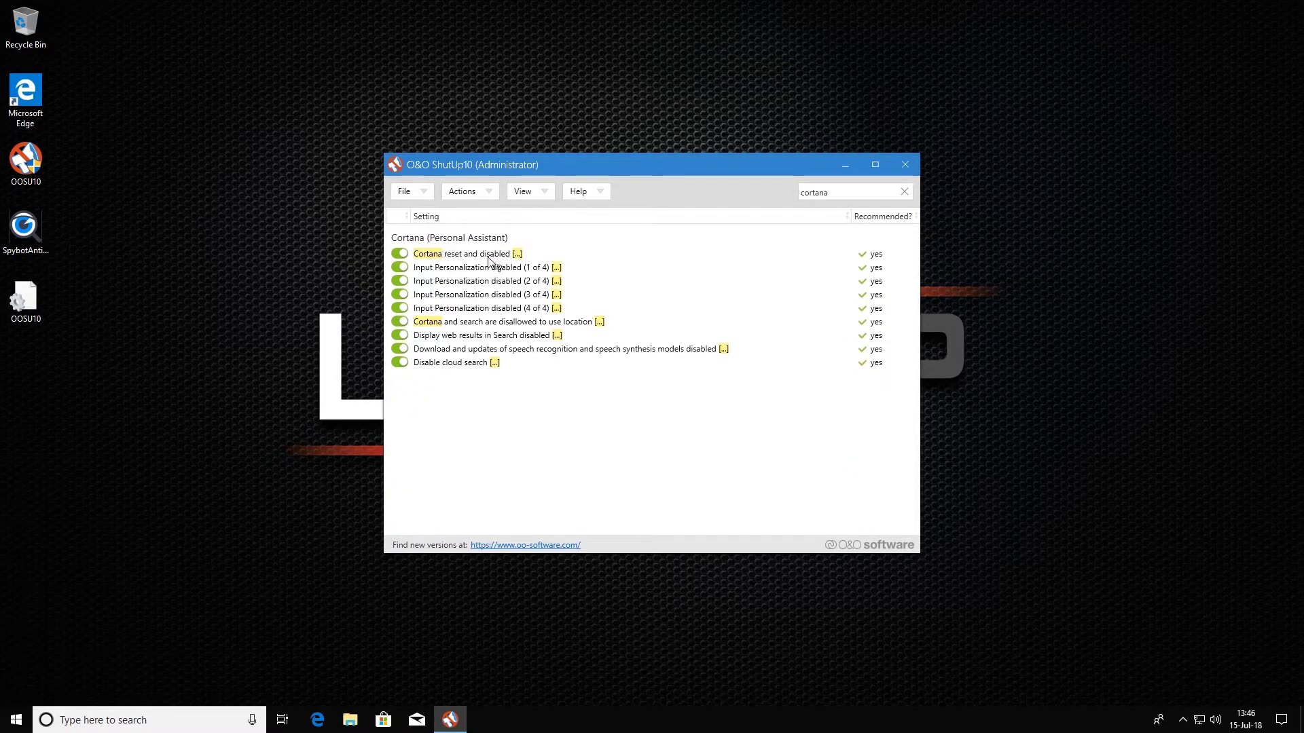
click(400, 254)
Close O&O ShutUp10, confirm closing it and restart Windows to apply the changed settings.
click(407, 193)
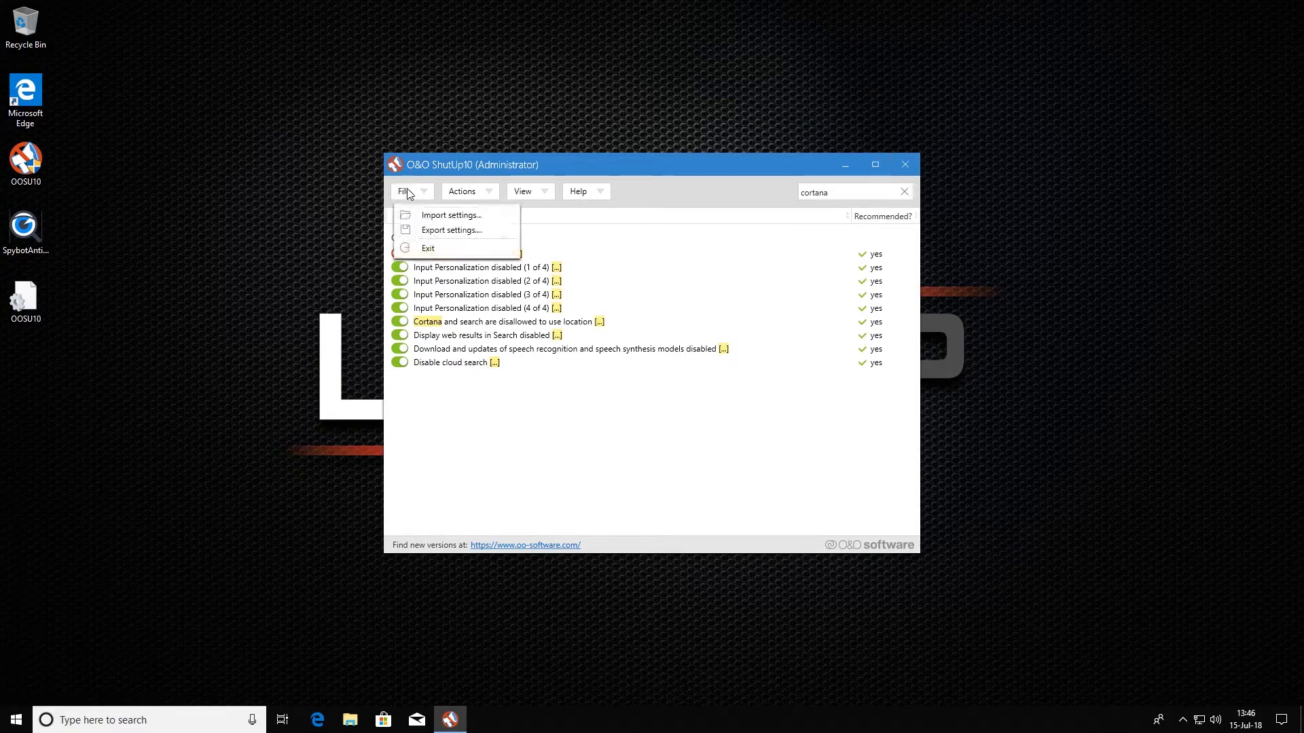
click(480, 198)
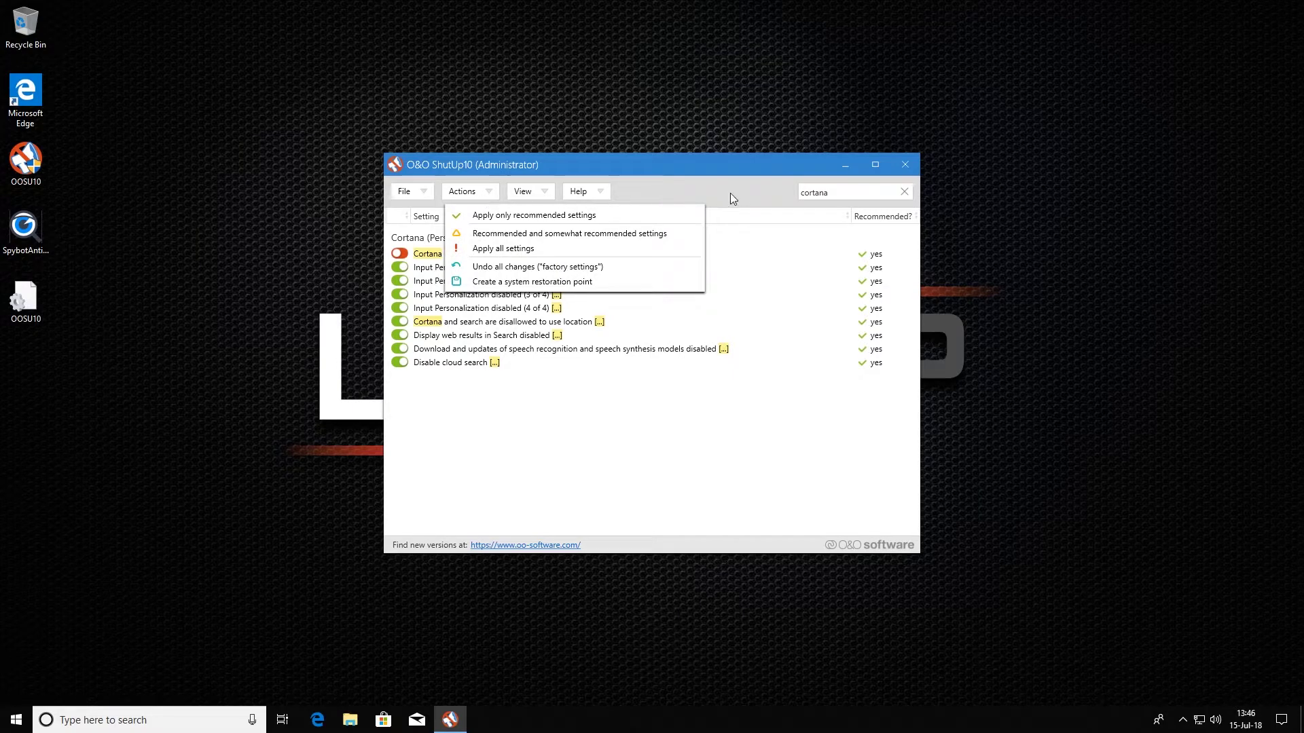
click(906, 163)
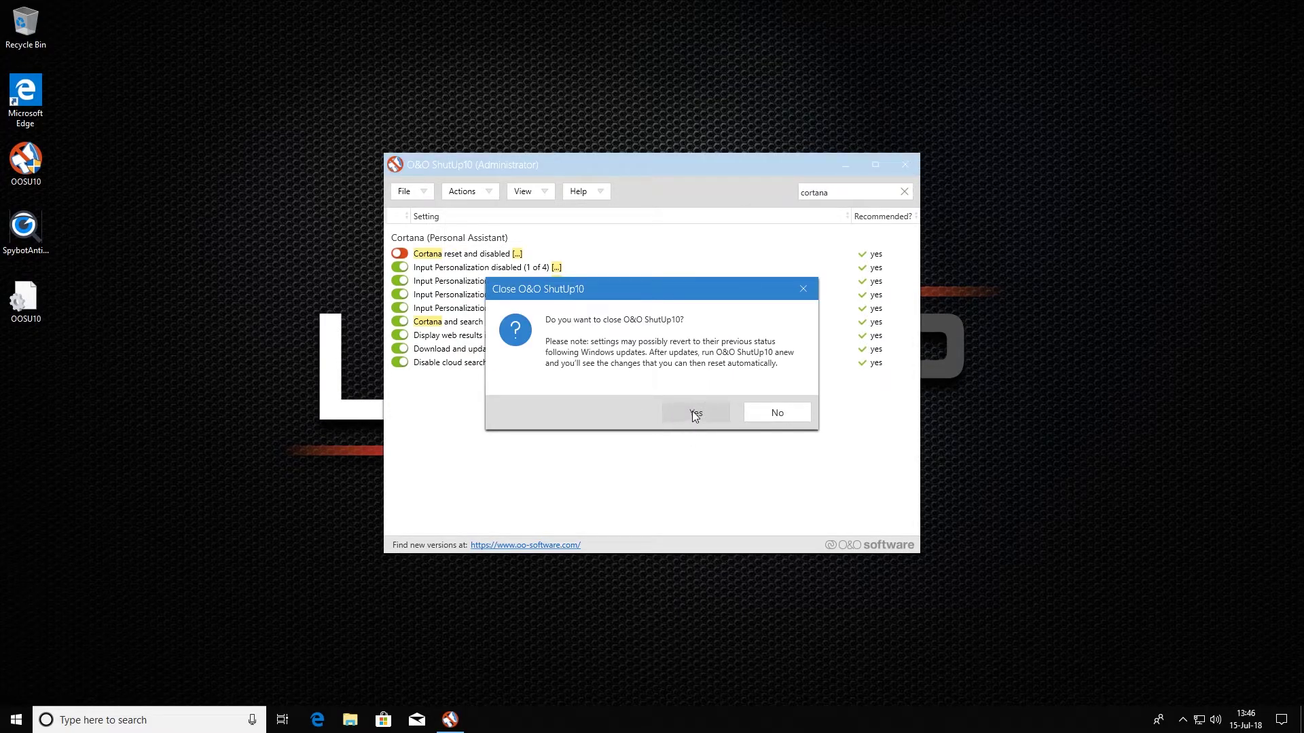
click(695, 413)
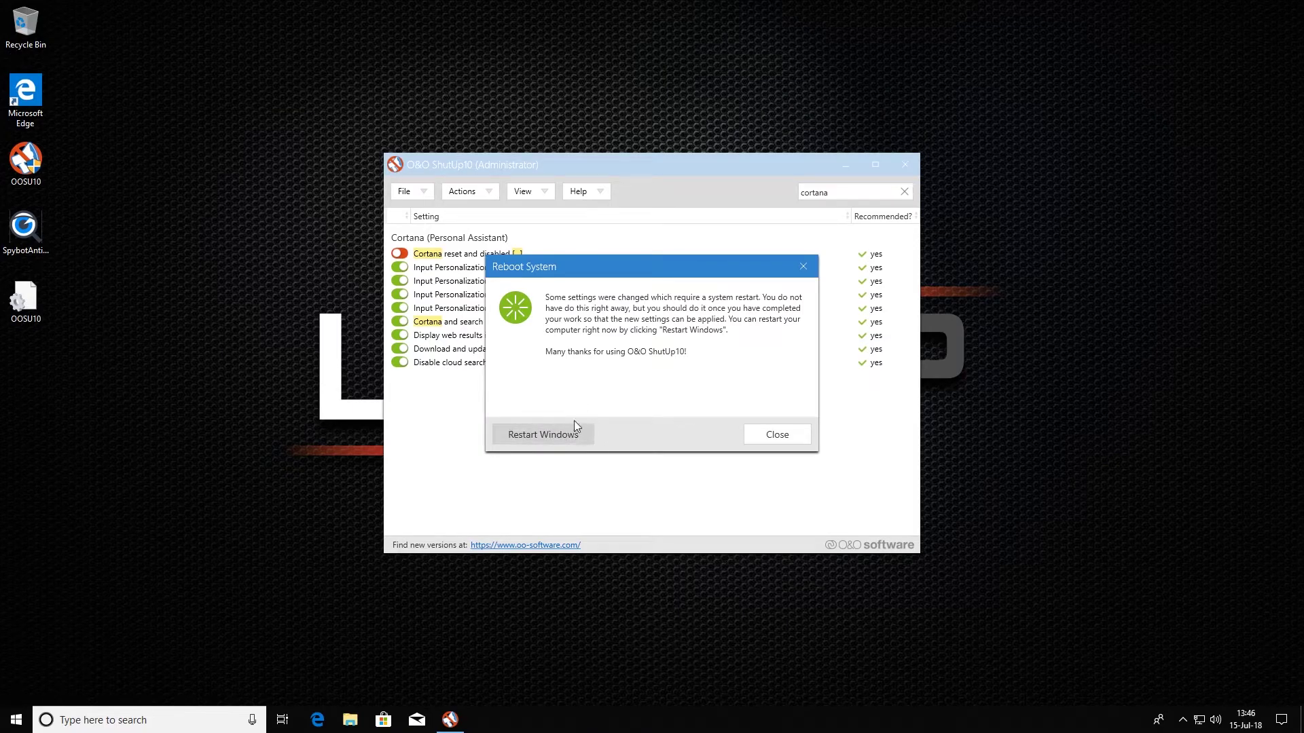
click(535, 437)
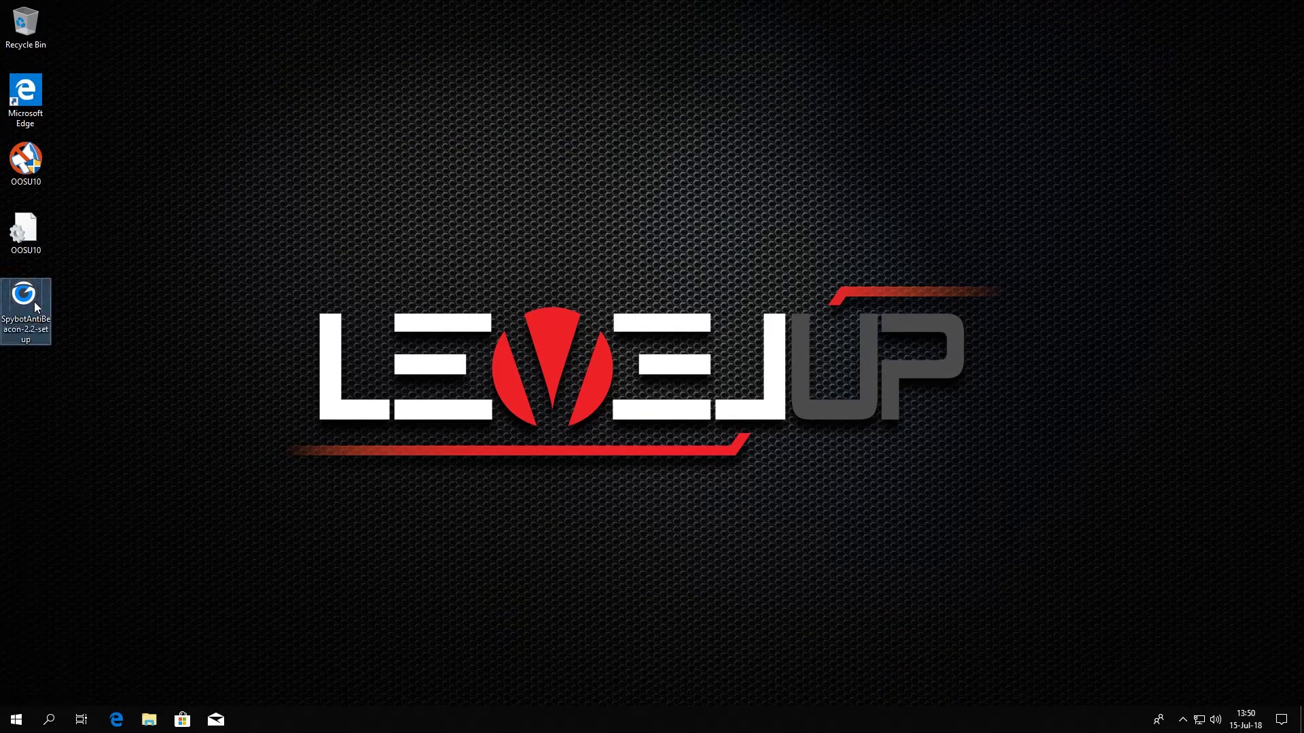
Run the SpybotAntiBeacon-2.2-setup installer from the desktop and allow it to make changes to the device.
double_click(37, 307)
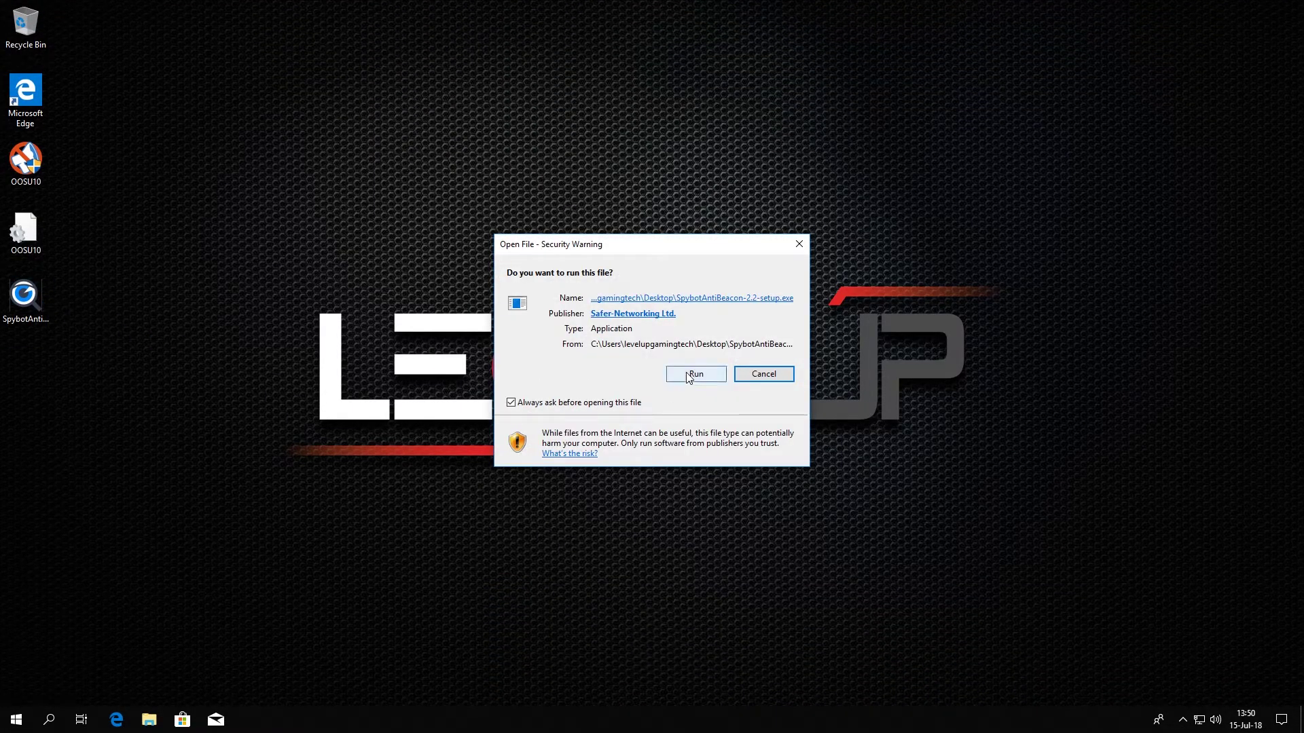
click(686, 373)
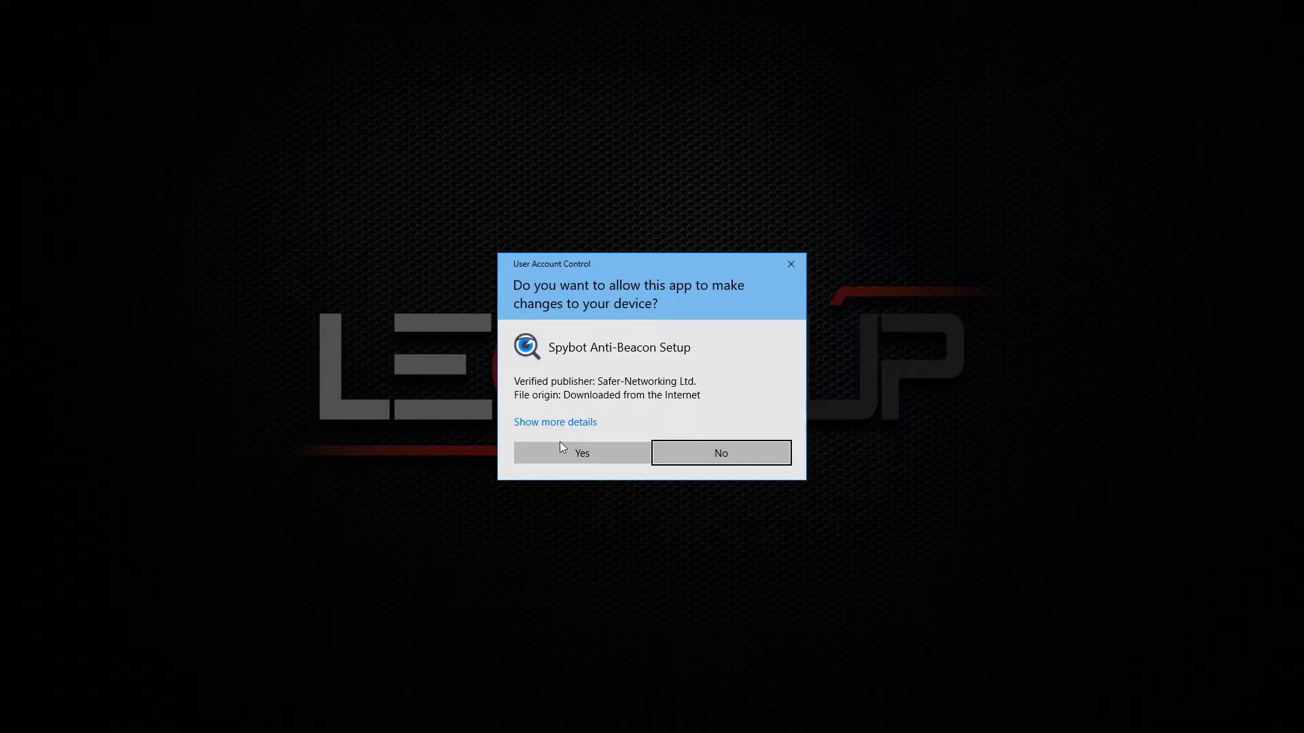
click(569, 451)
click(666, 390)
Accept the license agreement, install Spybot Anti-Beacon with the desktop shortcut and immunization refresh after restart enabled, and launch it on finishing.
click(591, 434)
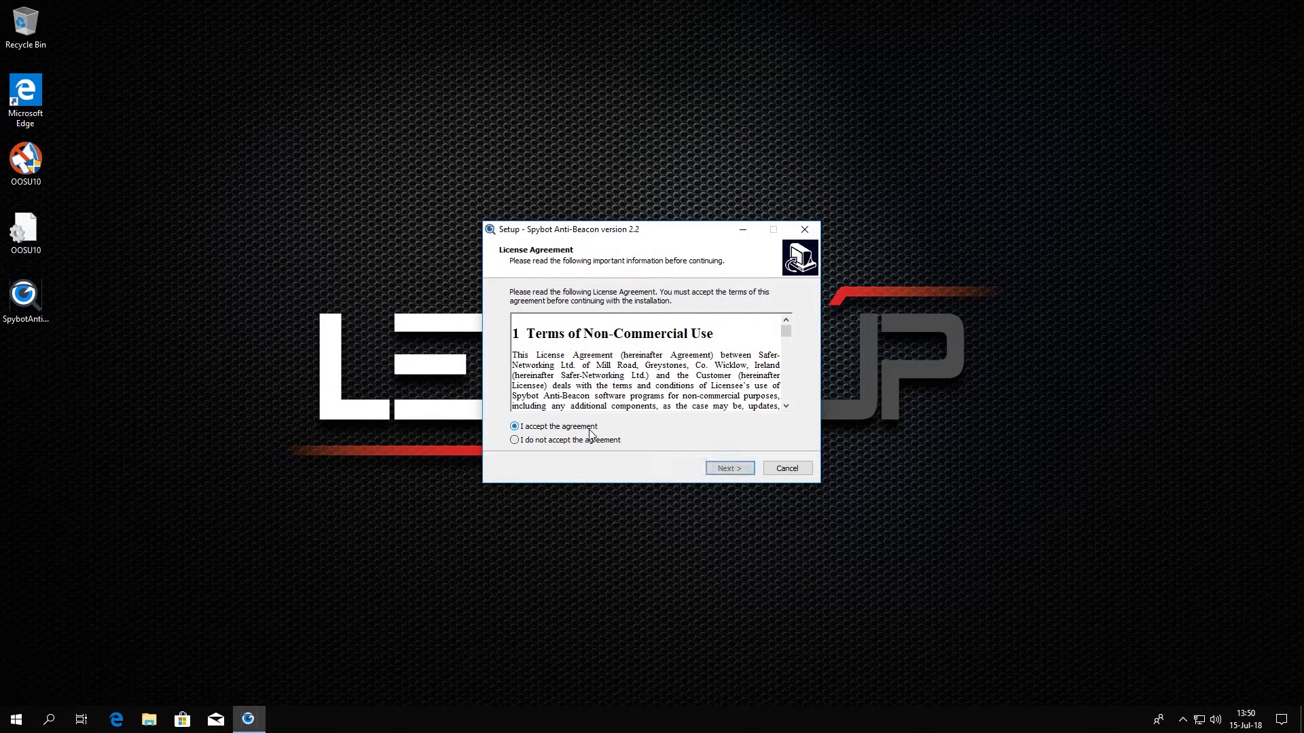
click(726, 469)
click(728, 470)
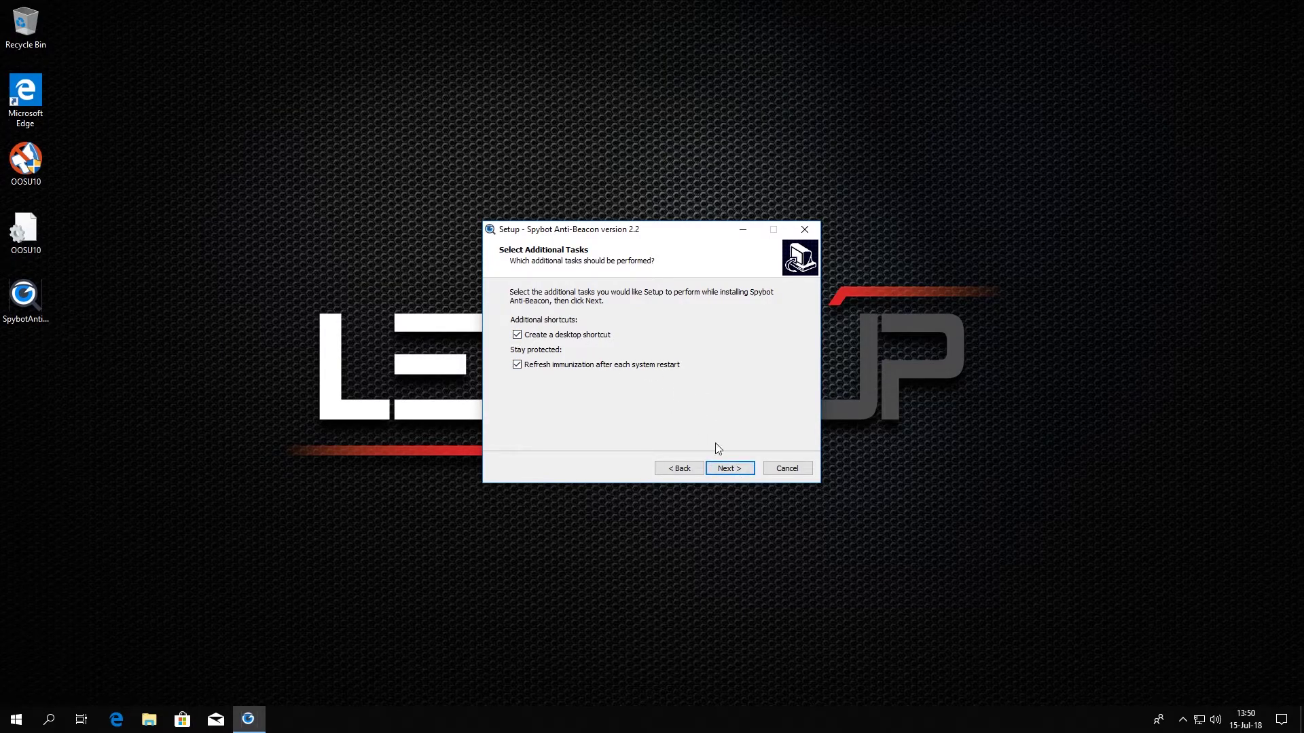
click(725, 467)
click(728, 469)
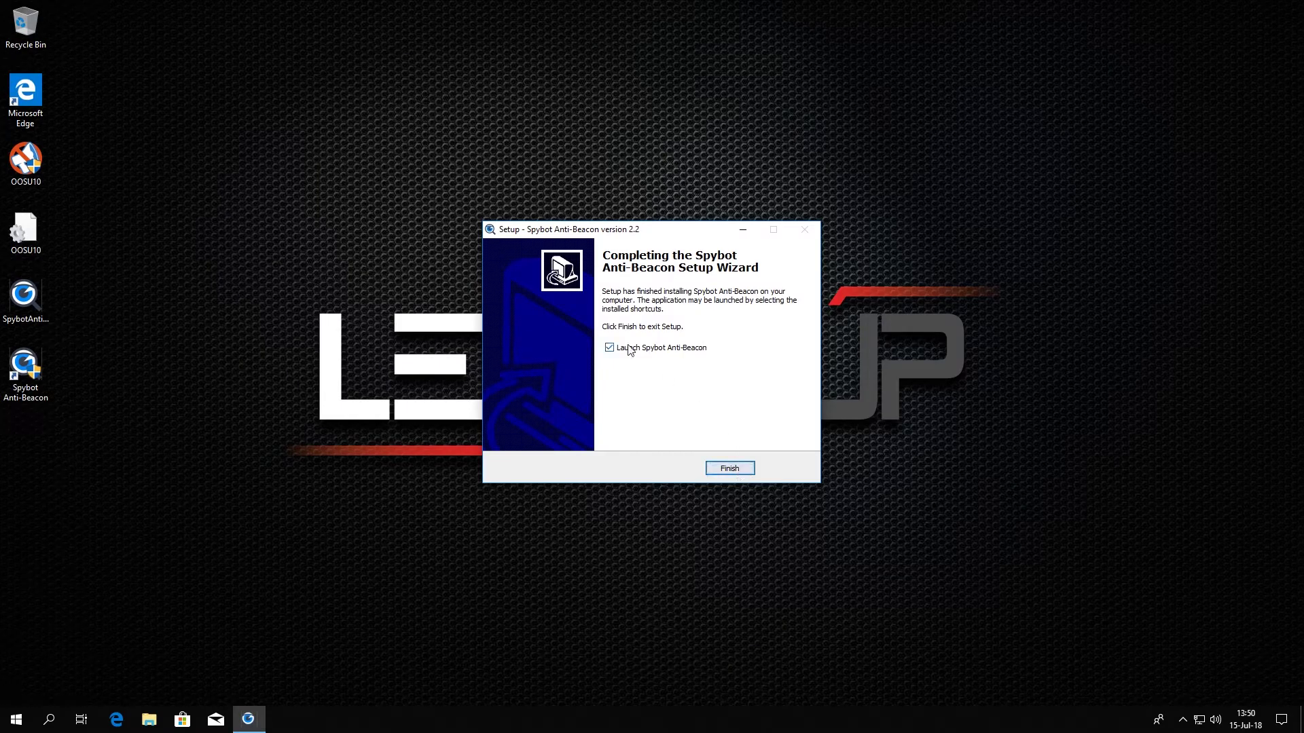
click(729, 469)
click(622, 451)
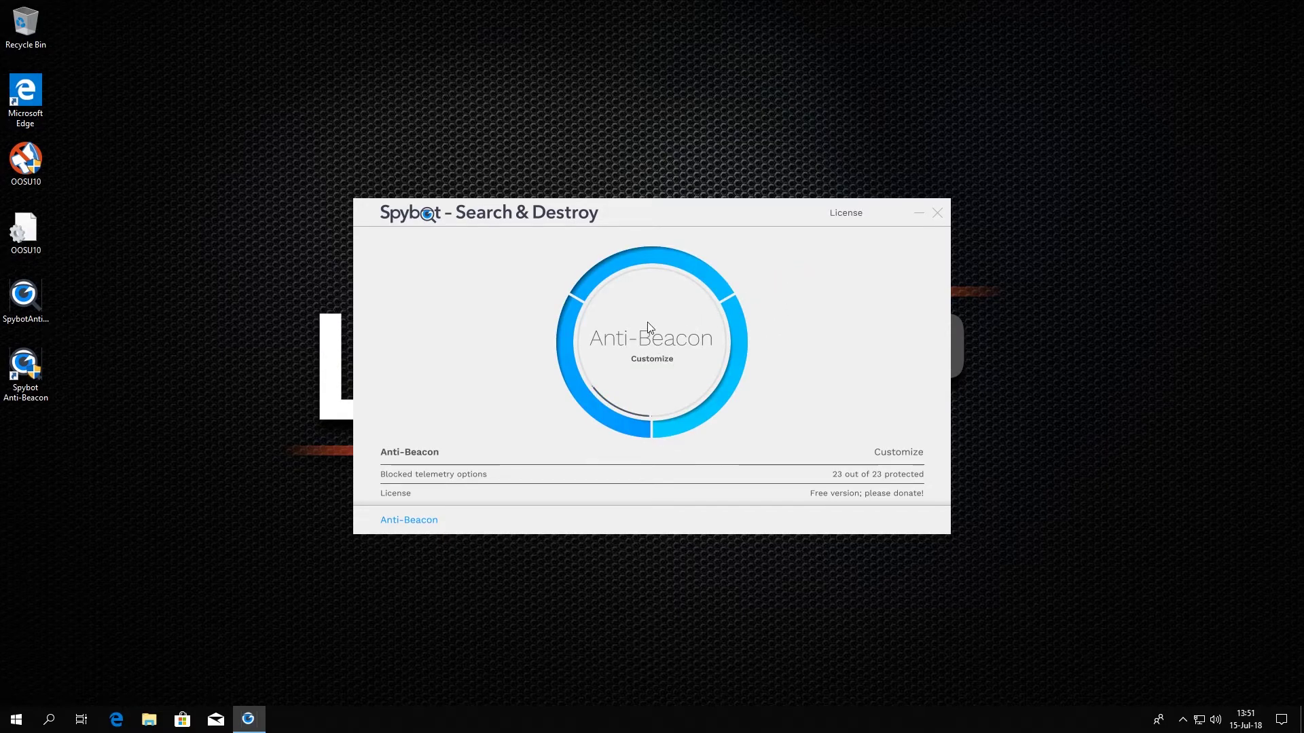
Open Anti-Beacon's customization options and review the full list of telemetry immunizers.
click(660, 360)
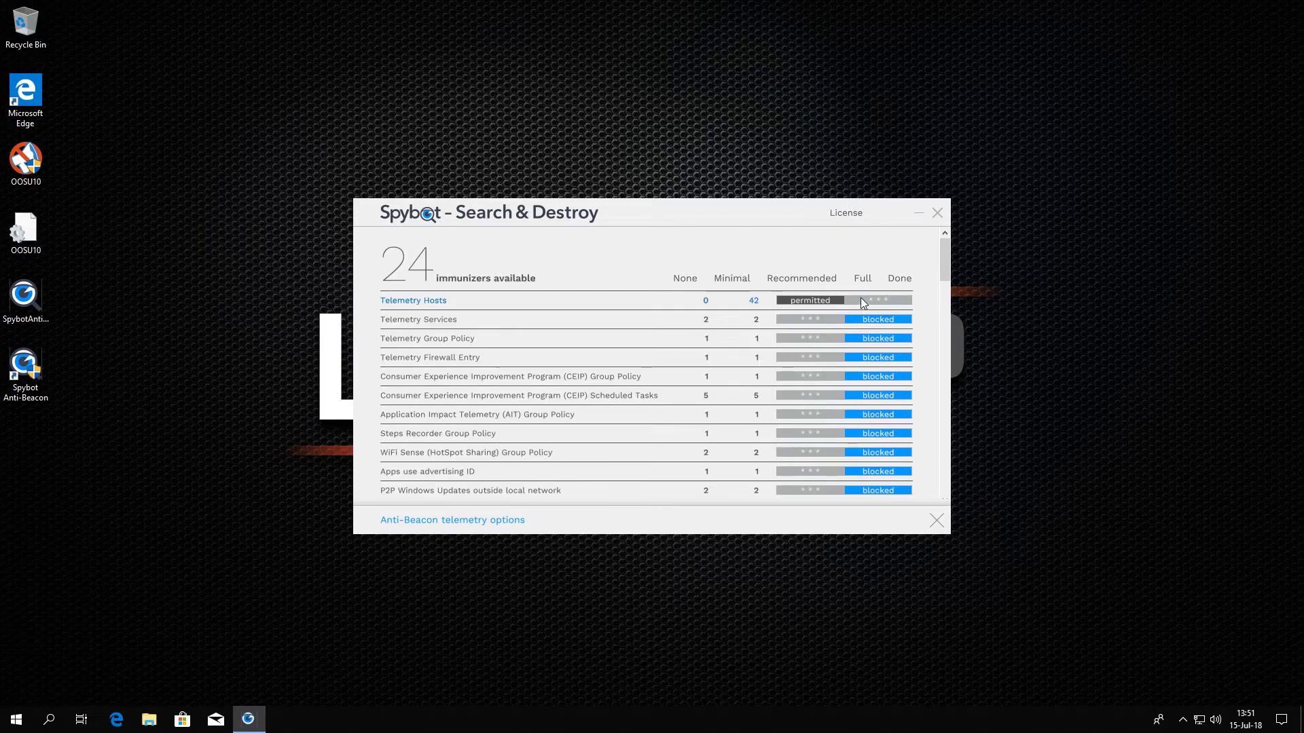
drag(943, 266, 943, 271)
drag(943, 273, 943, 442)
scroll(893, 432, down, 2)
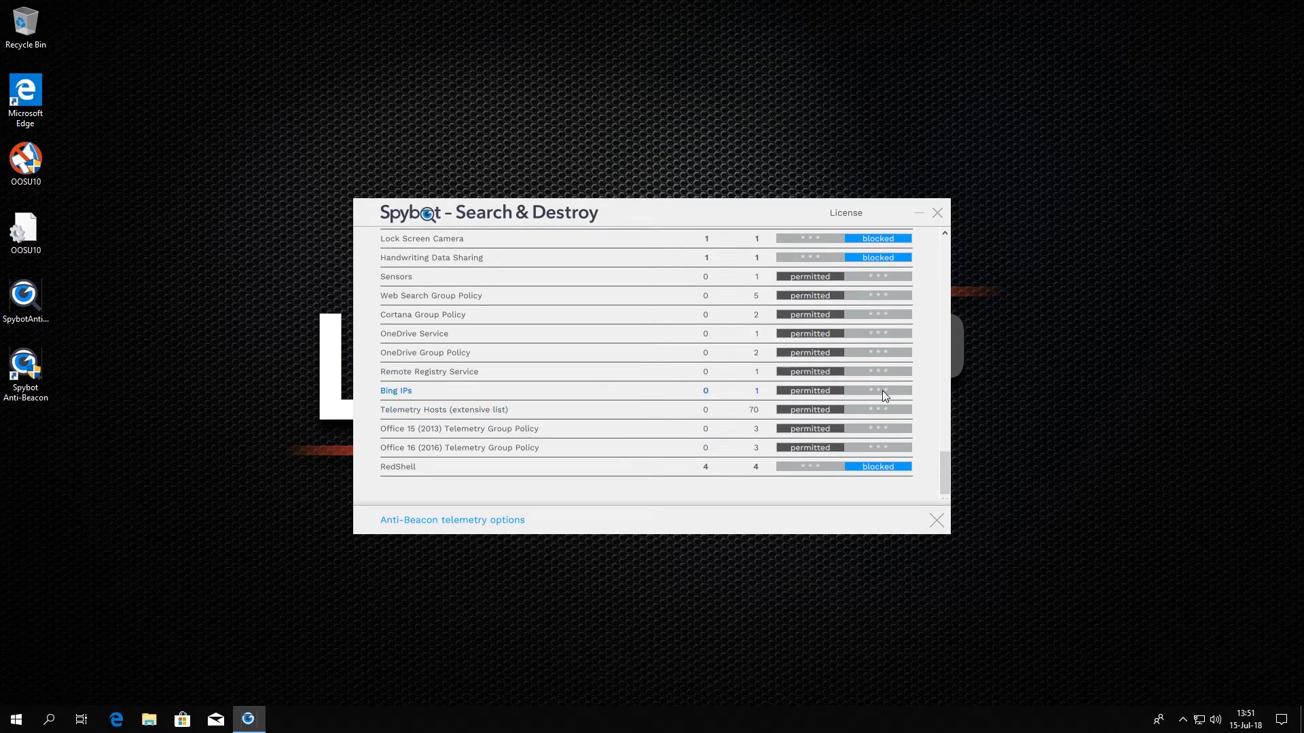
Set Bing IPs, Telemetry Hosts (extensive list), and the Office 15 (2013) and Office 16 (2016) Telemetry Group Policies to blocked.
click(882, 391)
click(875, 410)
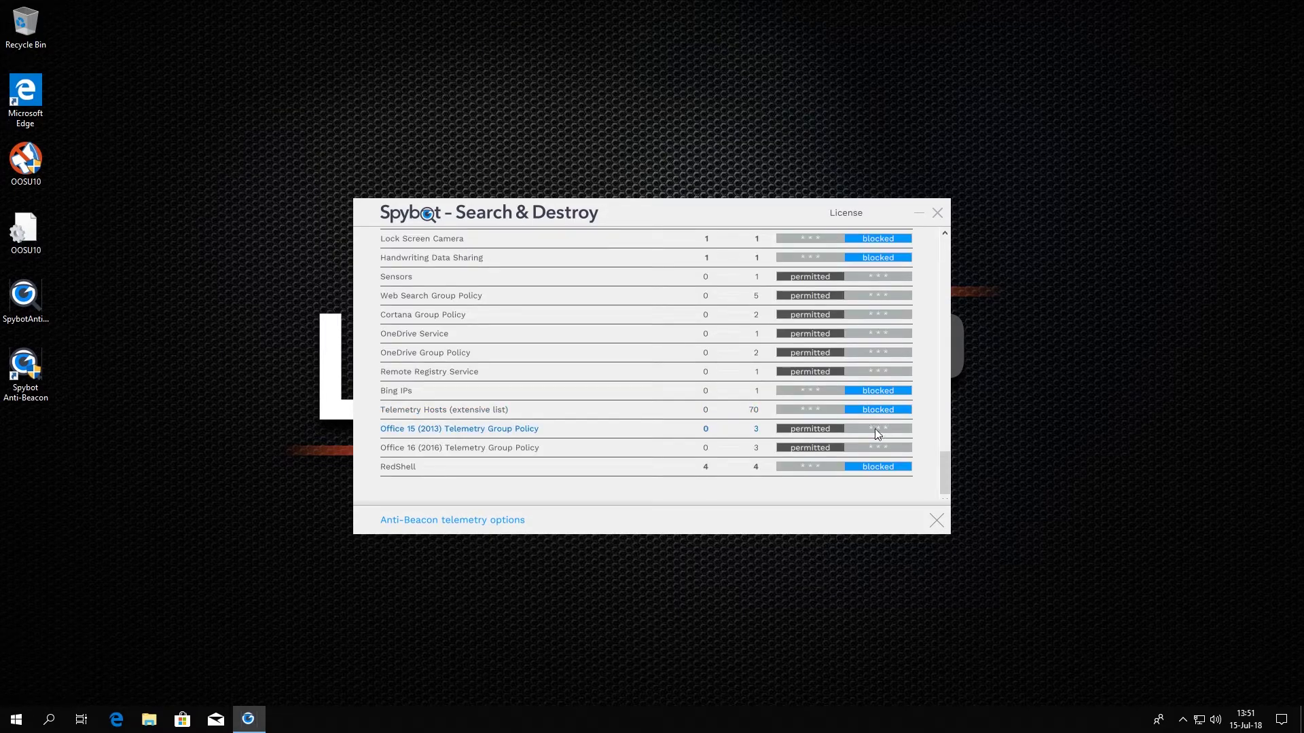
click(876, 430)
click(878, 447)
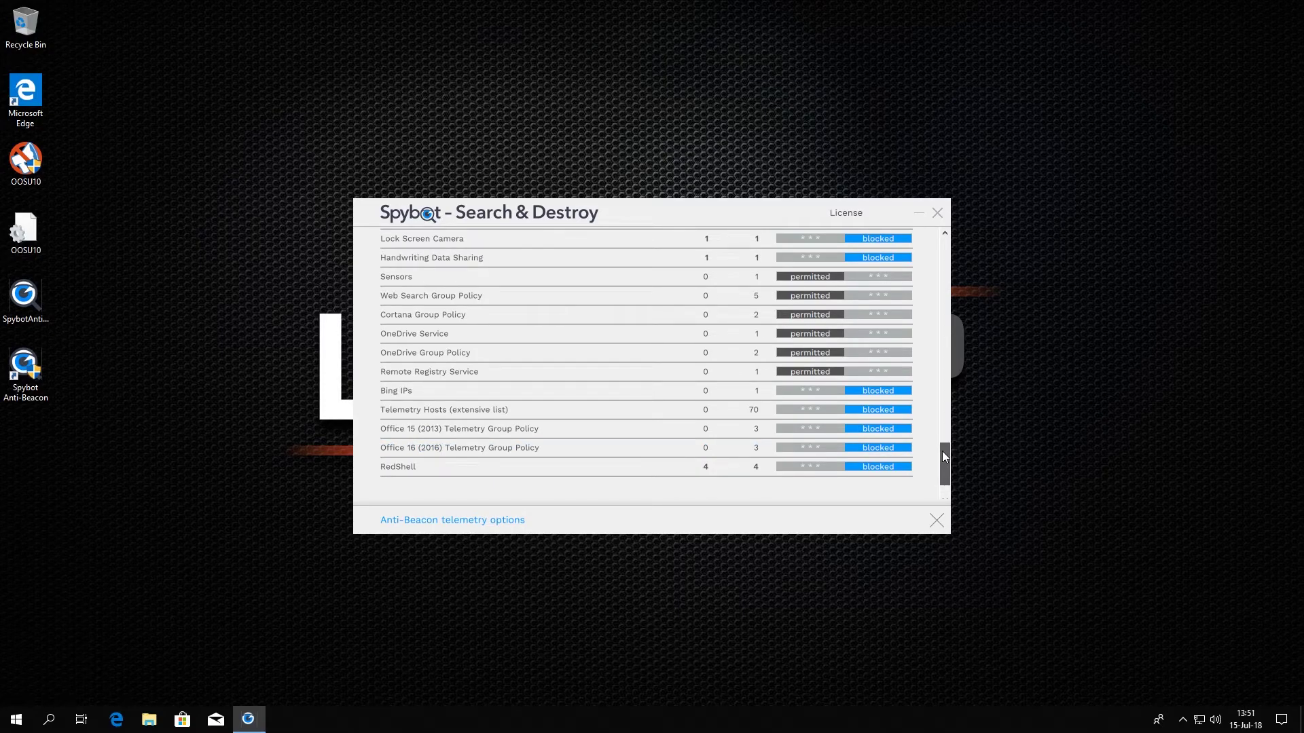
Set Remote Registry Service, OneDrive Group Policy, Sensors and the Telemetry Hosts entry at the start of the list to blocked.
scroll(849, 428, up, 1)
click(880, 383)
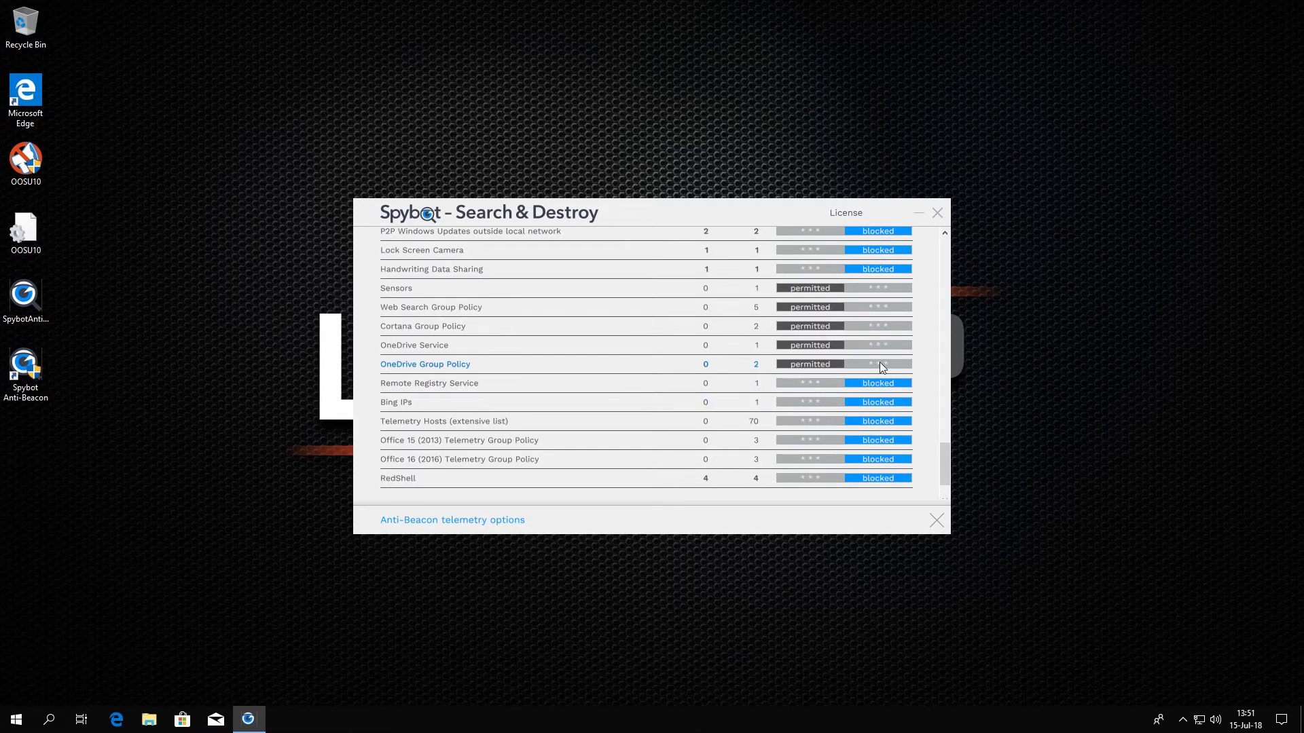
click(880, 364)
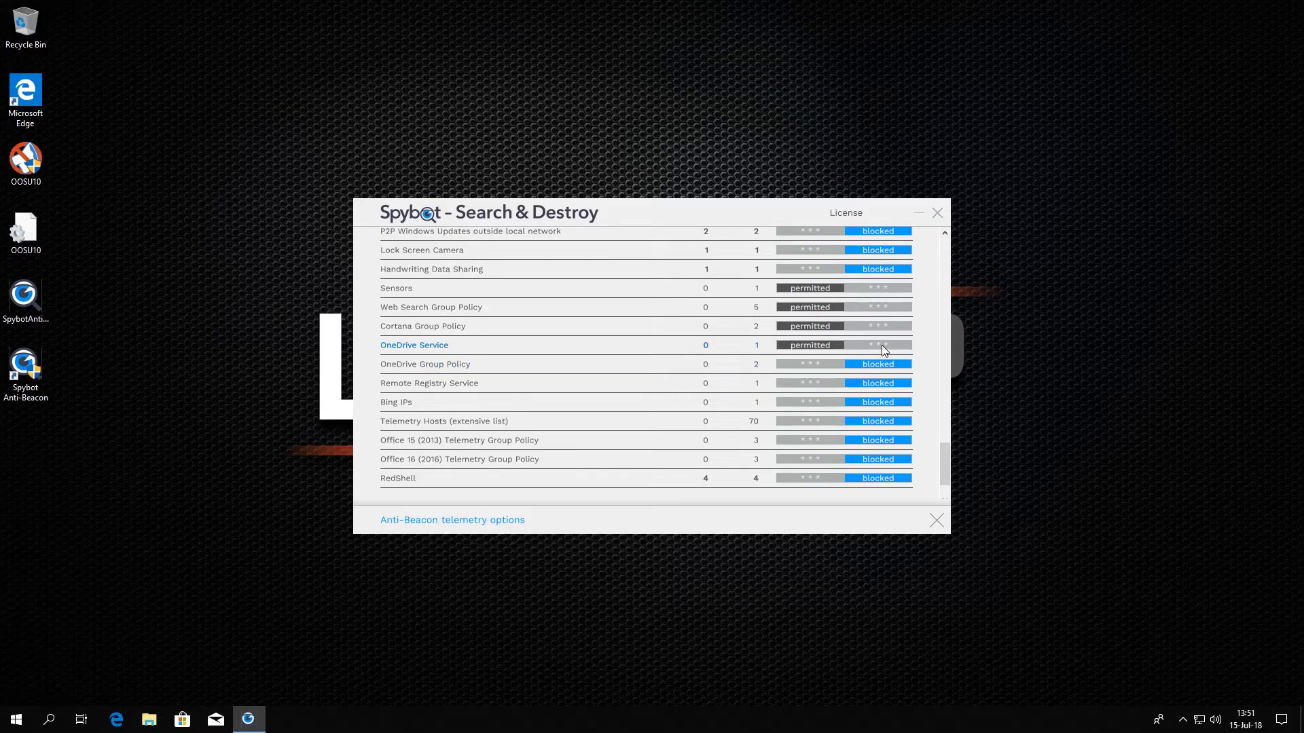
click(874, 287)
drag(944, 463, 928, 246)
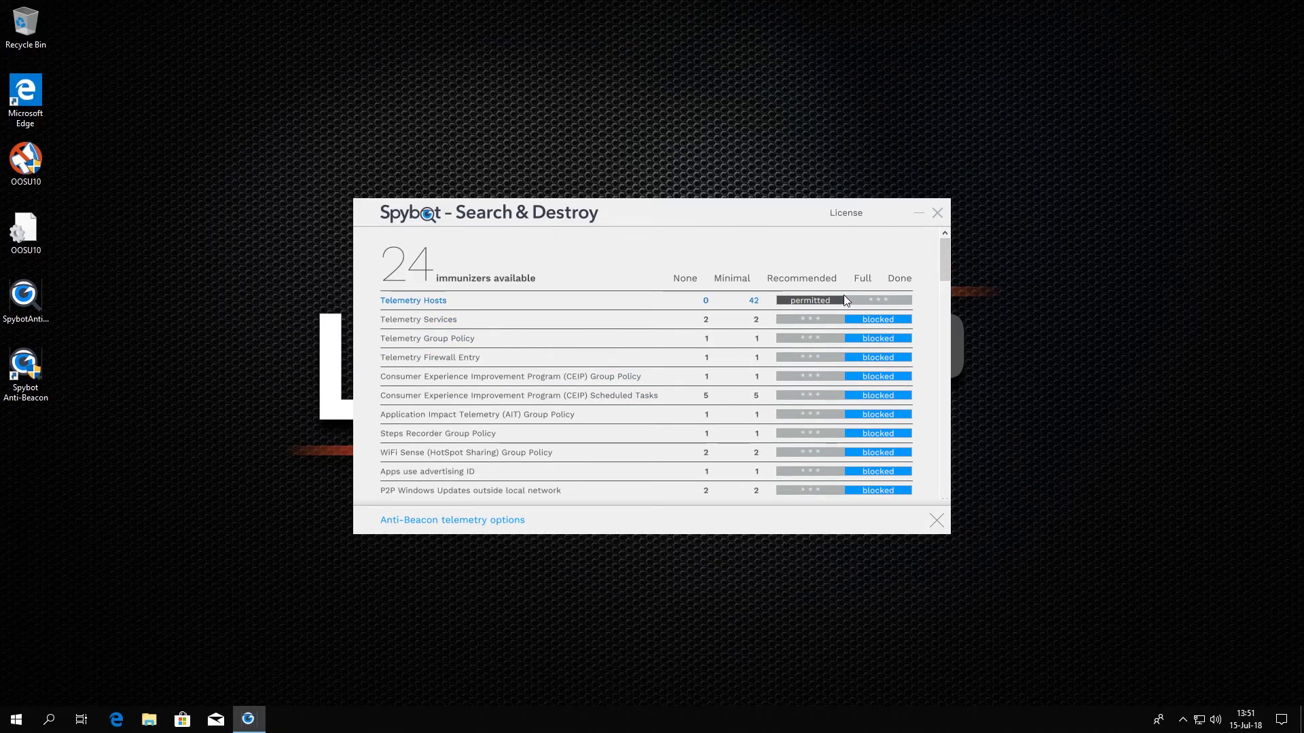
click(877, 300)
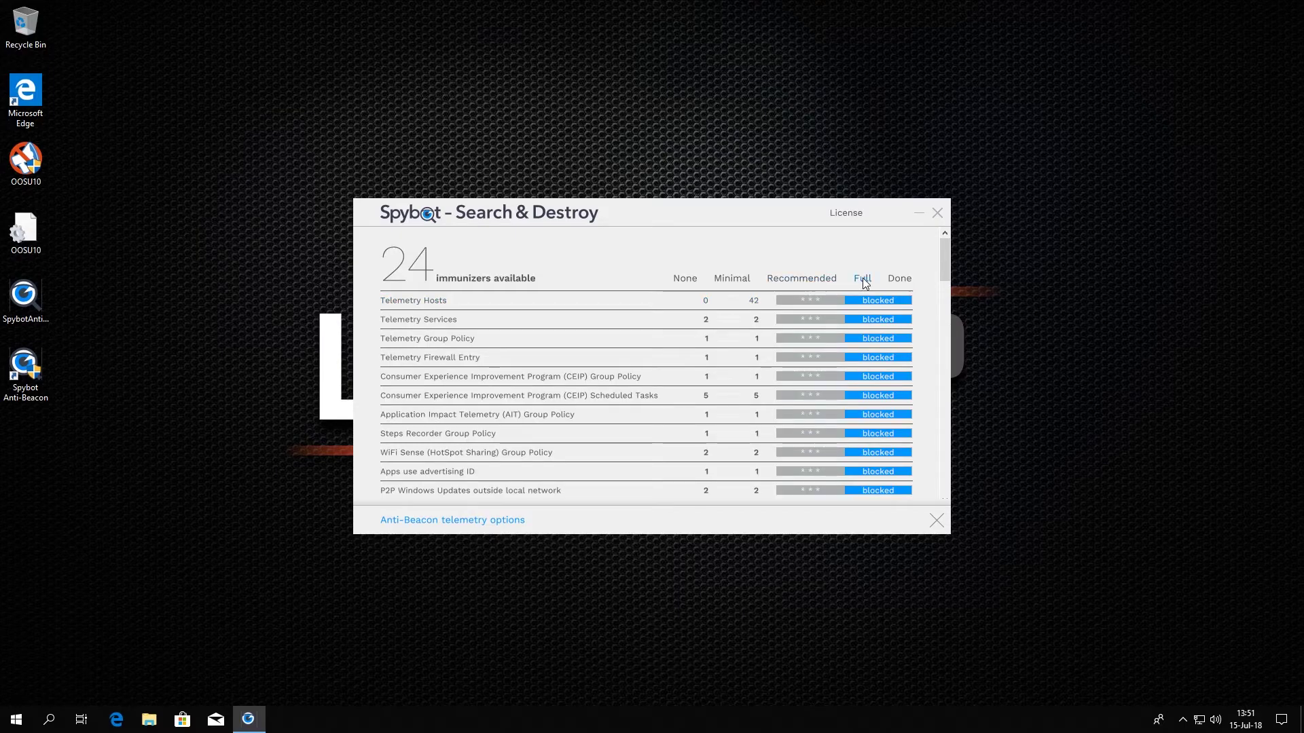
Apply the Recommended immunizer preset, check the list down to RedShell and close the telemetry options.
click(808, 284)
drag(944, 259, 935, 425)
scroll(853, 386, down, 3)
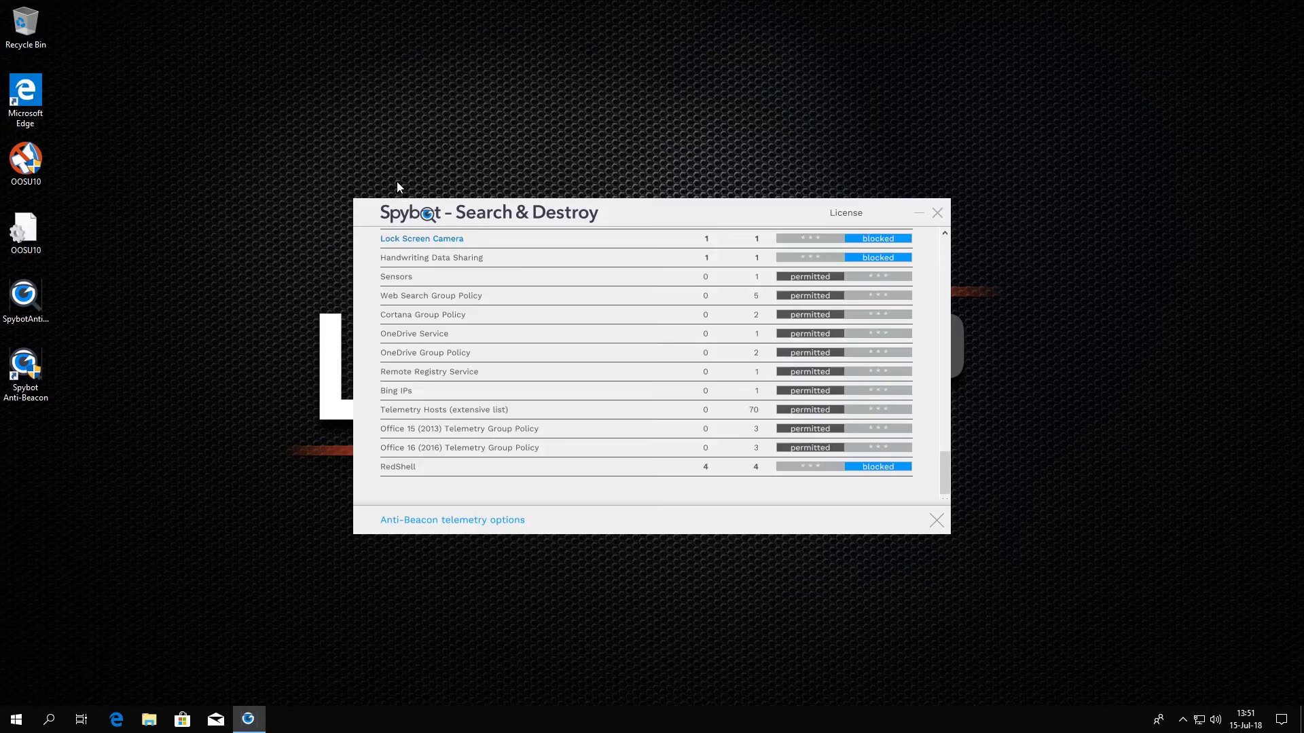
click(937, 521)
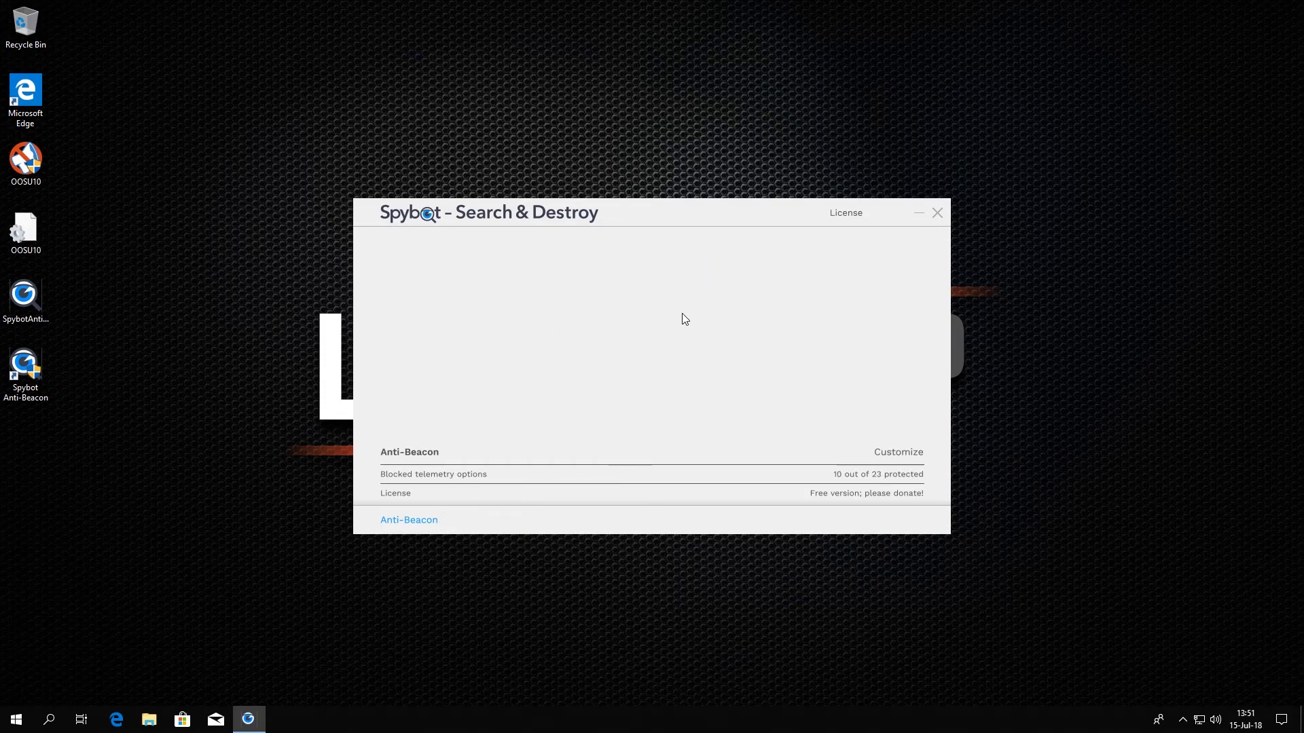
Review the Spybot Anti-Beacon license information, including the antimalware, antivirus, live protection and VPN entries, and close the program.
click(846, 212)
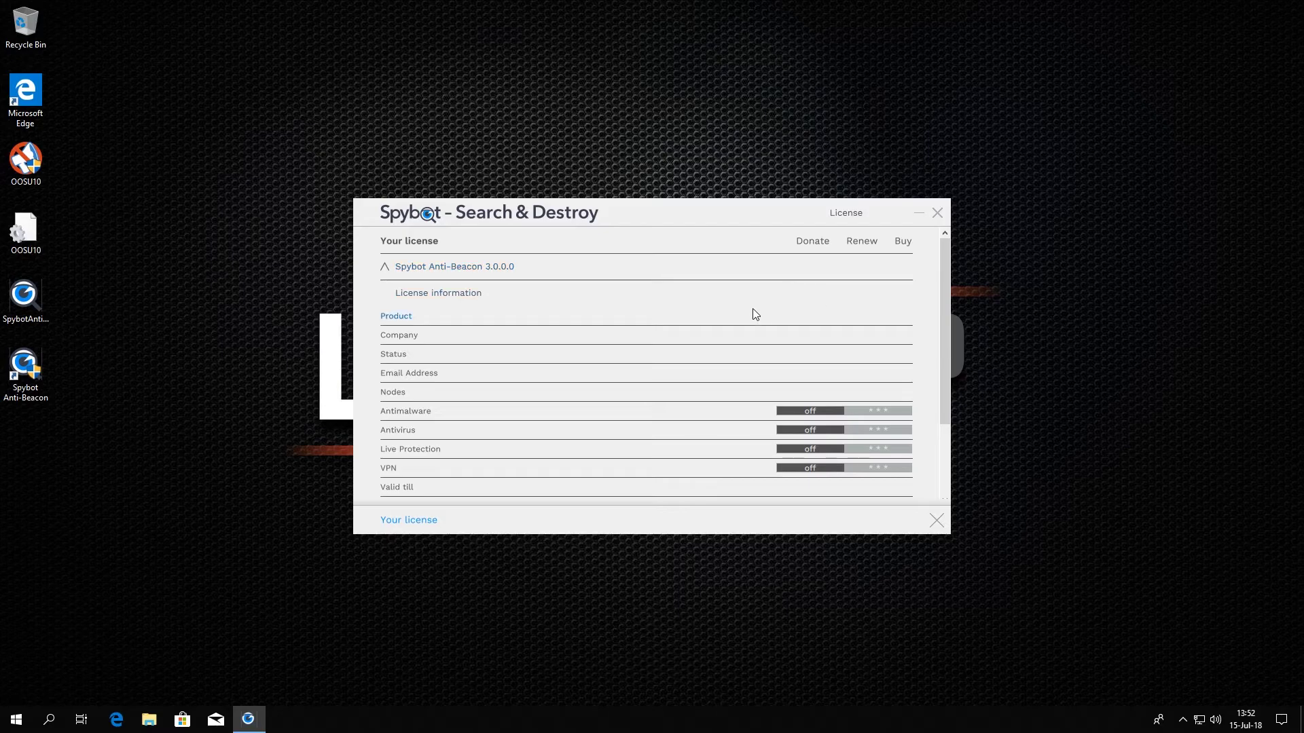
click(451, 295)
scroll(448, 434, down, 1)
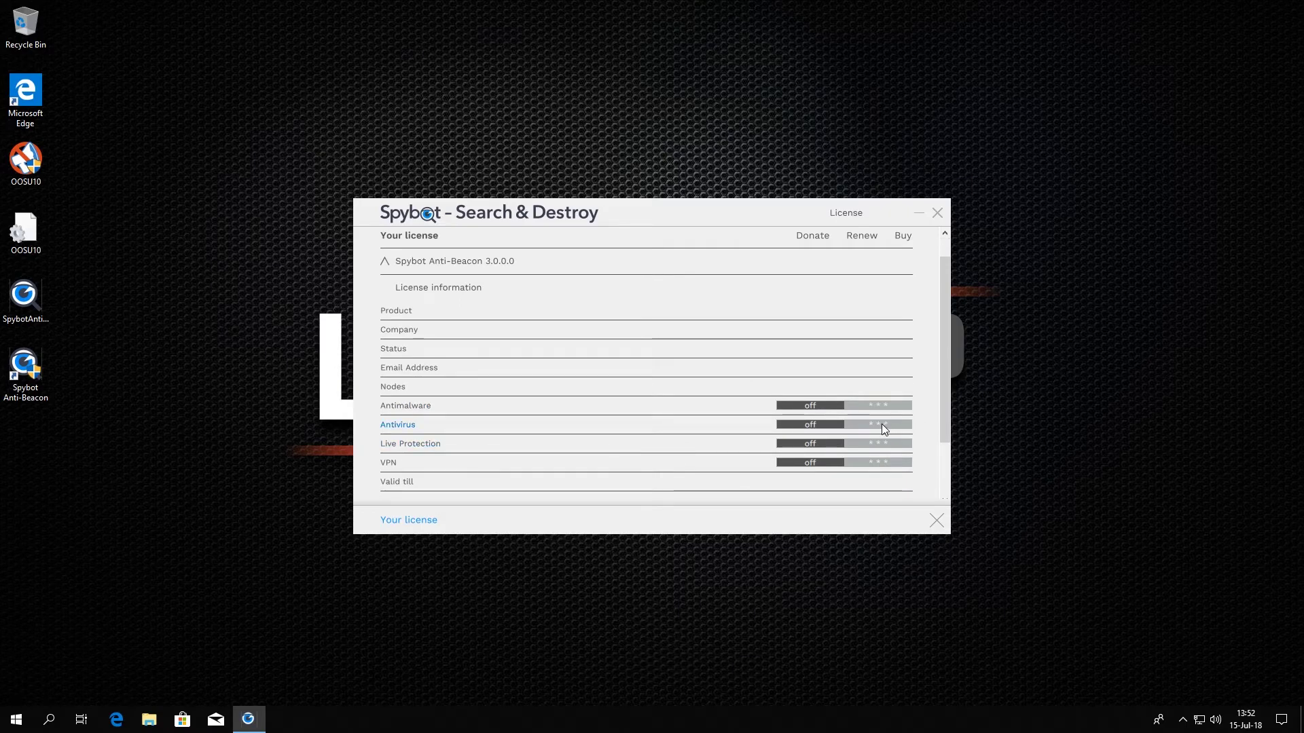
scroll(529, 481, down, 2)
scroll(529, 480, up, 3)
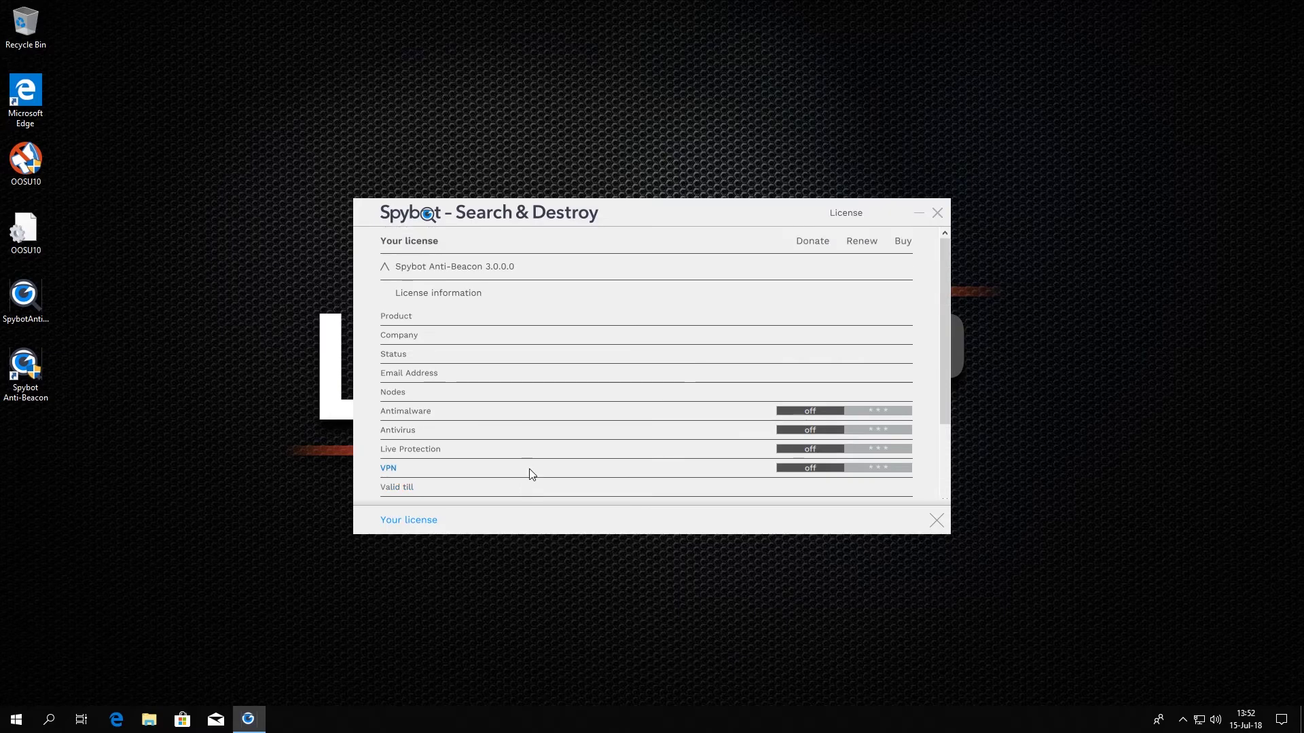
click(937, 521)
click(938, 213)
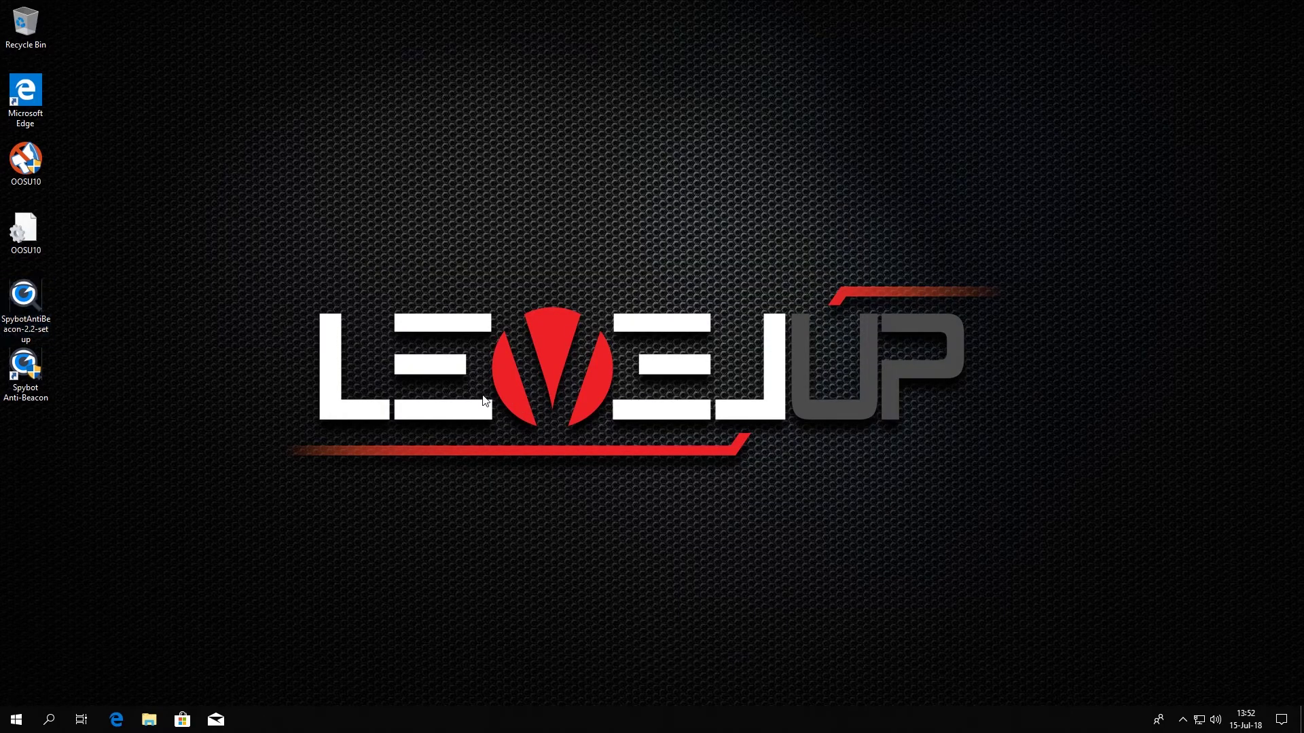